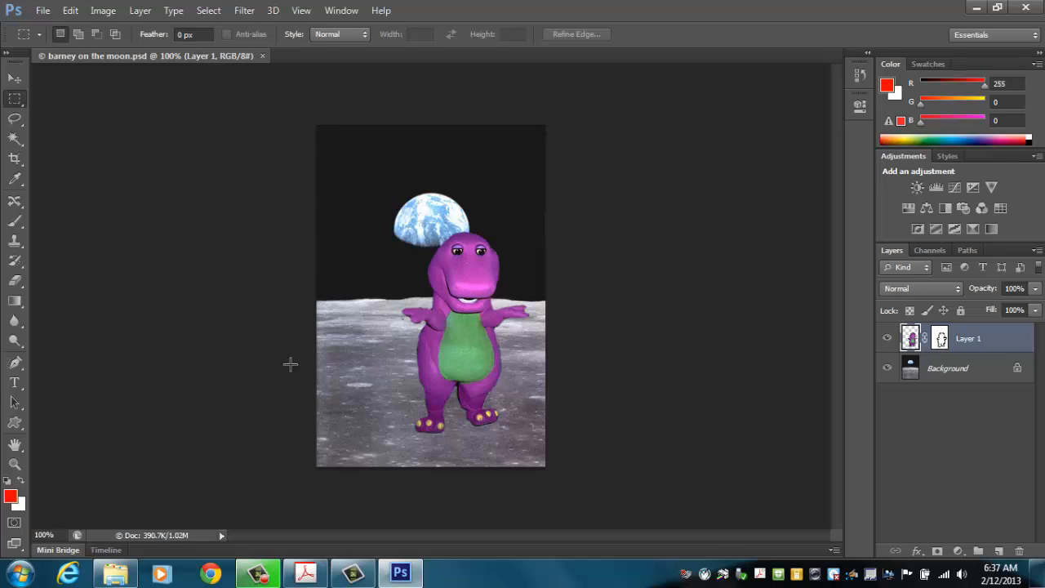
# Step: Close Photoshop and browse to the Courses (L:) network drive in Windows Explorer
pyautogui.click(1026, 8)
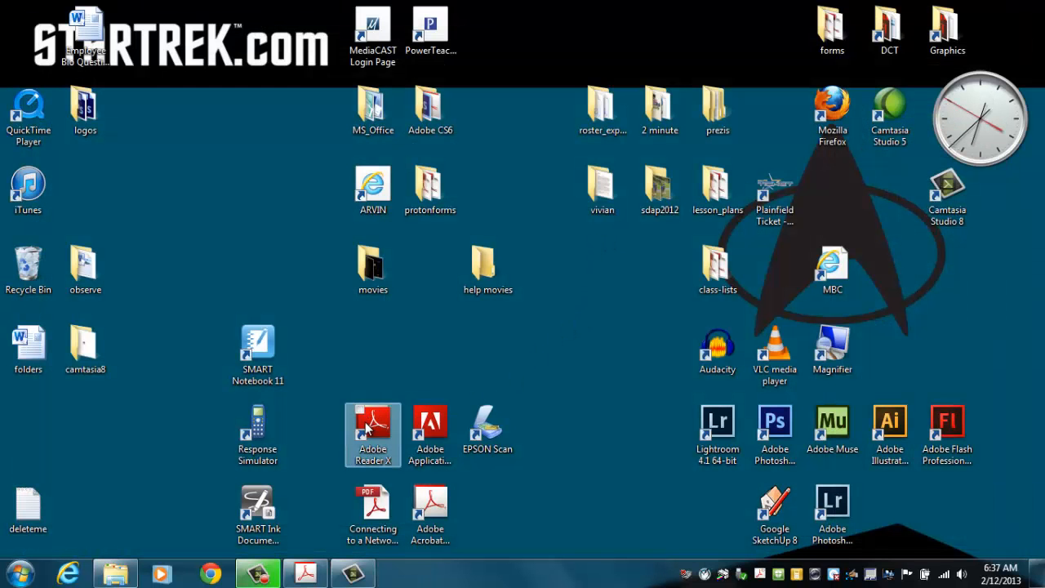
pyautogui.click(20, 574)
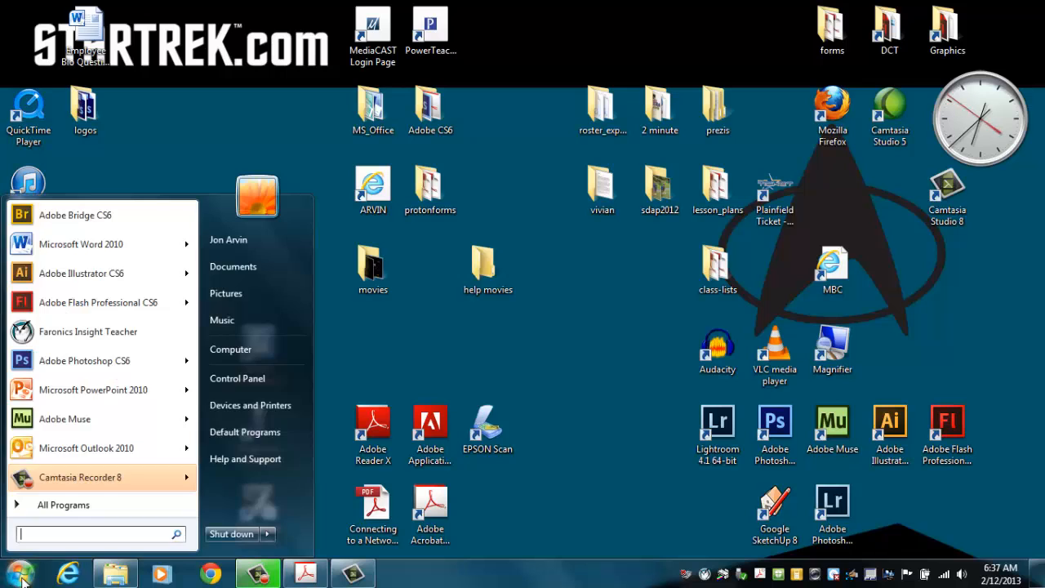
pyautogui.click(232, 349)
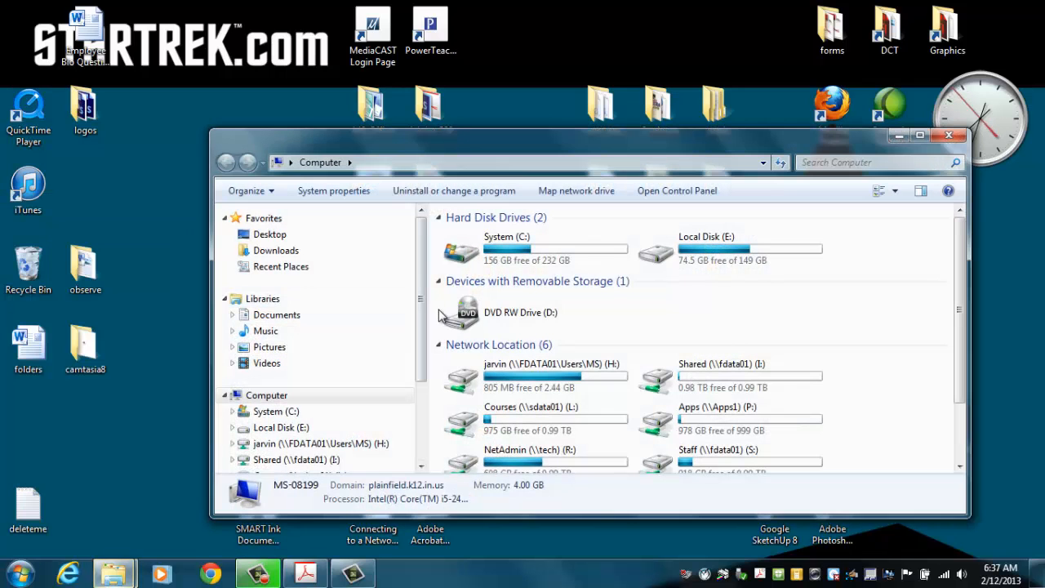
pyautogui.doubleClick(561, 410)
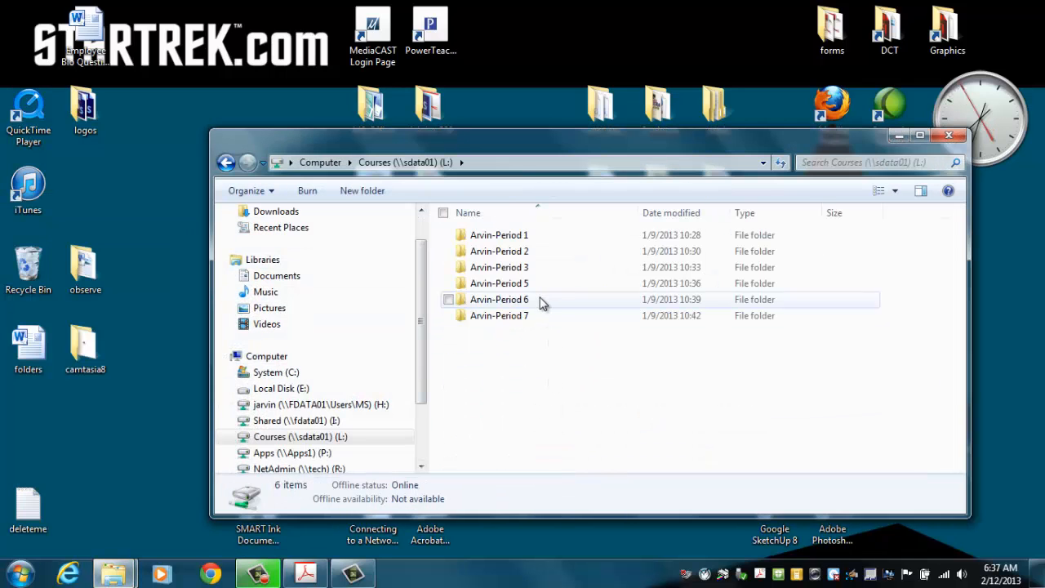
# Step: Open the session 001_Masking with Barney folder inside 005_Photoshop in the Period 3 class's Assignments folder
pyautogui.click(529, 270)
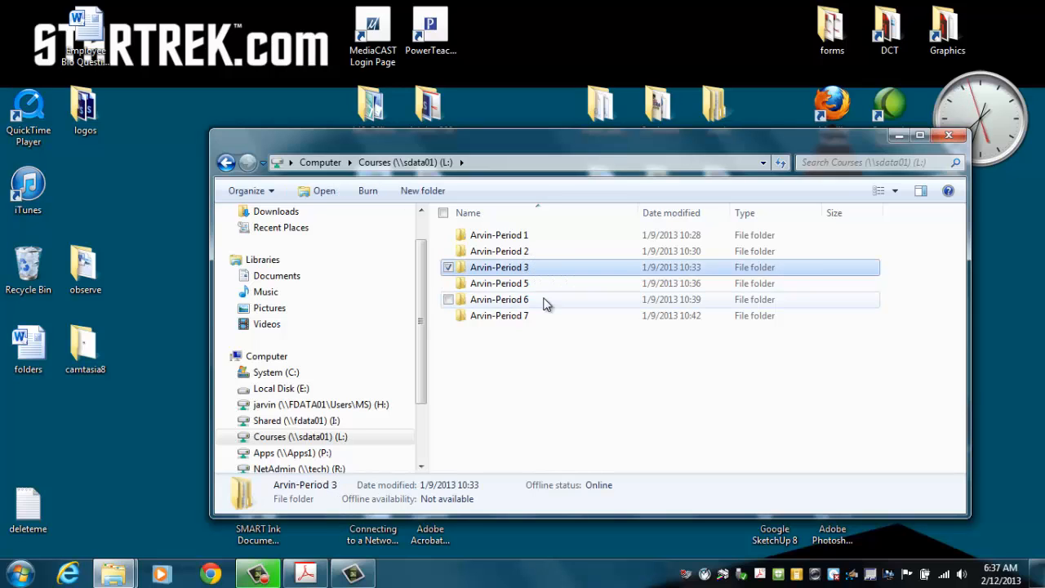
pyautogui.click(535, 300)
pyautogui.doubleClick(532, 270)
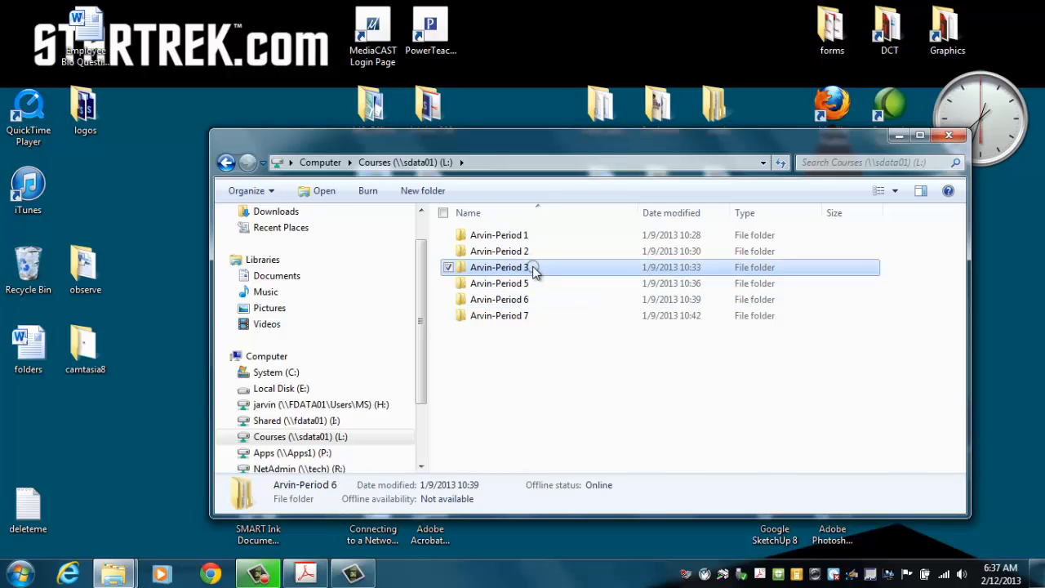
pyautogui.doubleClick(521, 235)
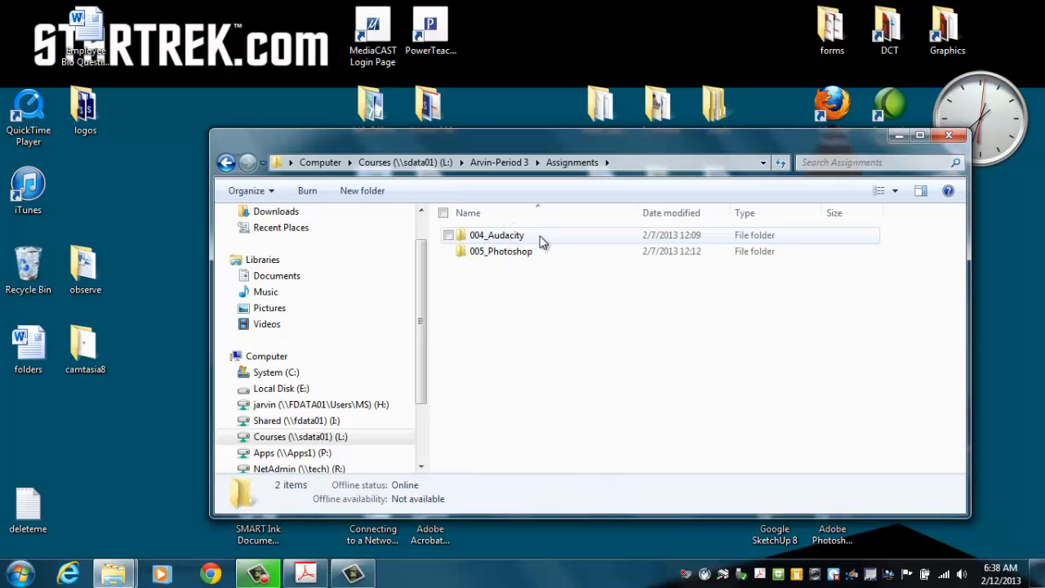
pyautogui.doubleClick(528, 254)
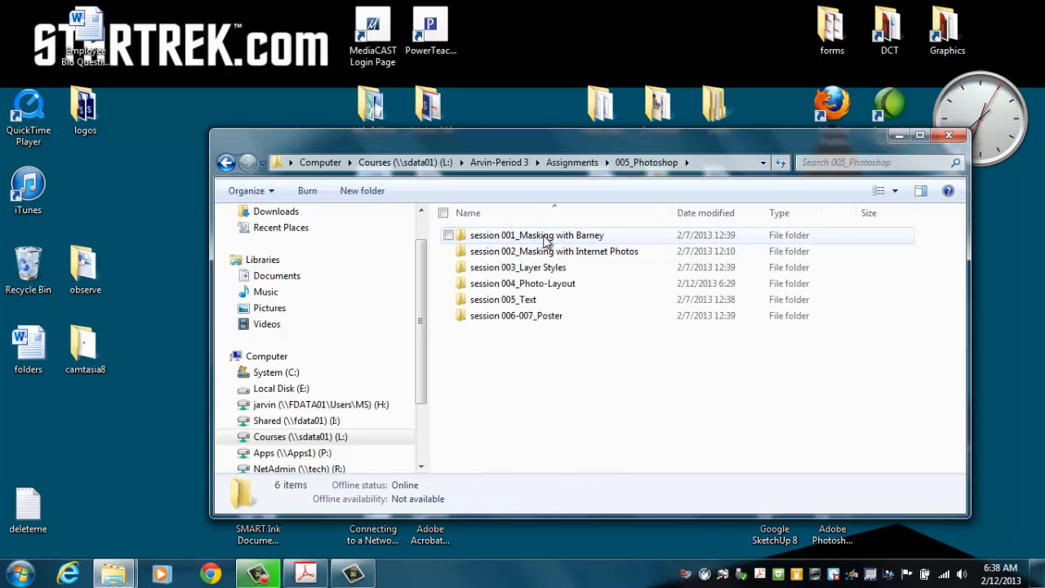
pyautogui.doubleClick(533, 237)
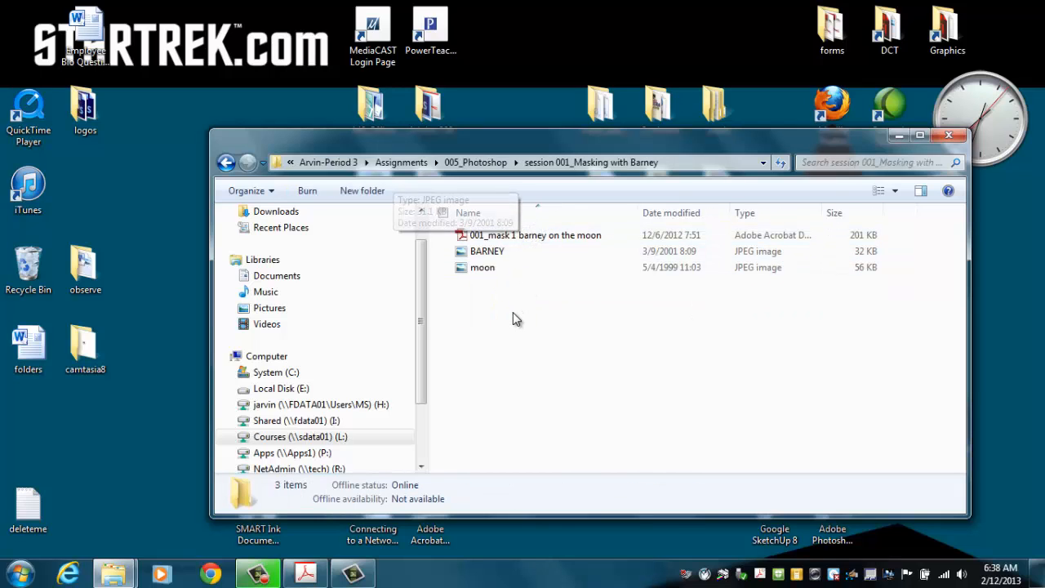
# Step: Open the 001_mask 1 barney on the moon PDF, read the instructions about starting Photoshop and opening both photos, and minimize it
pyautogui.click(502, 237)
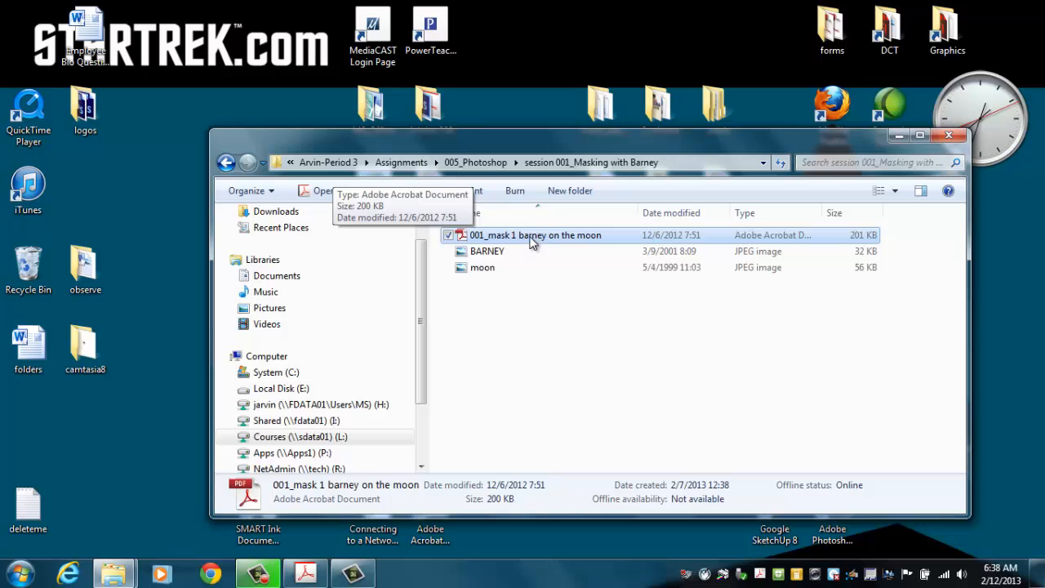
pyautogui.doubleClick(530, 237)
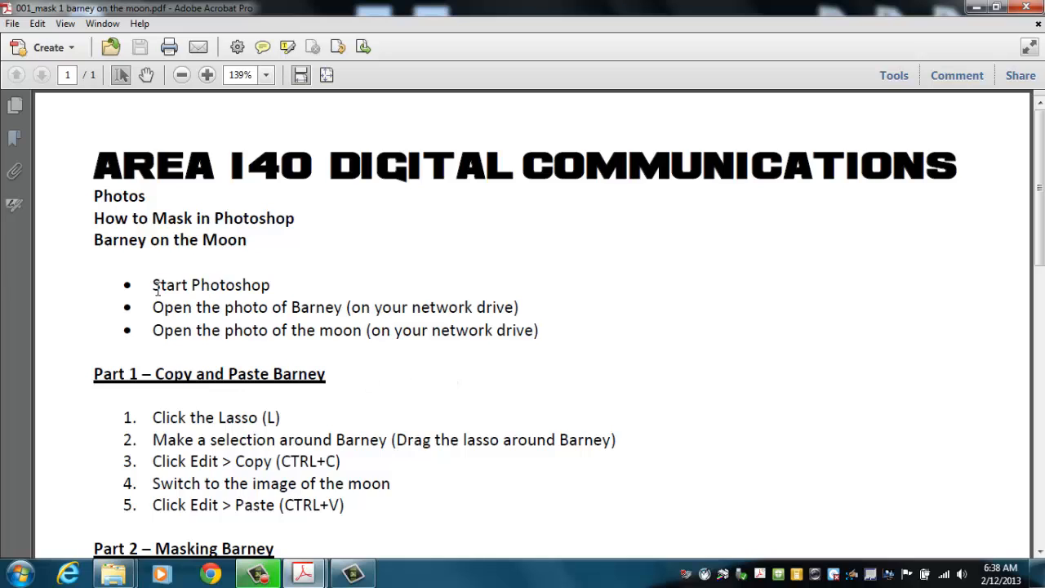
pyautogui.tripleClick(212, 275)
pyautogui.moveTo(153, 308); pyautogui.dragTo(312, 294)
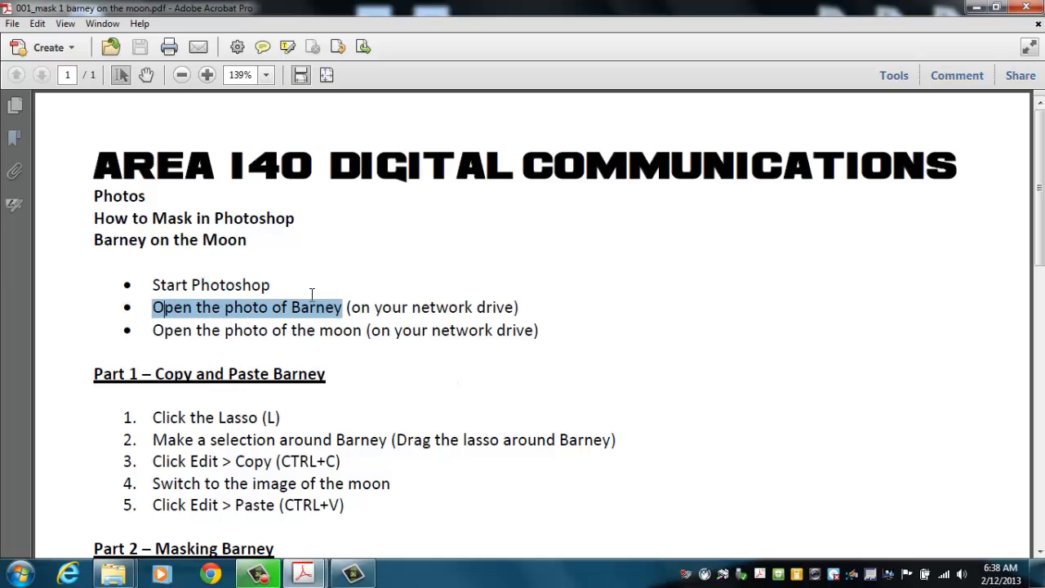
pyautogui.moveTo(164, 328); pyautogui.dragTo(344, 325)
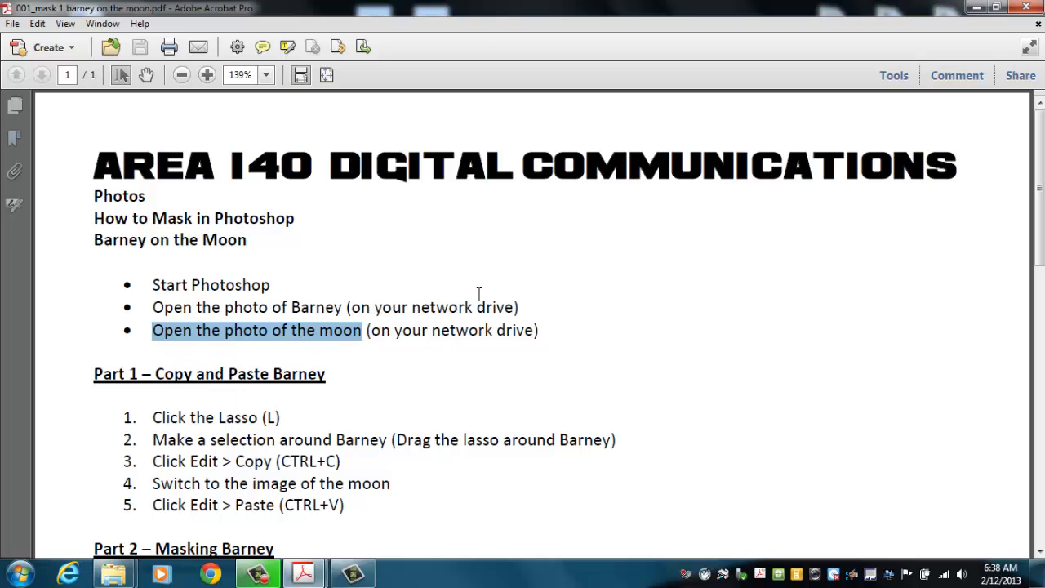
pyautogui.moveTo(1039, 193); pyautogui.dragTo(1036, 152)
pyautogui.click(976, 9)
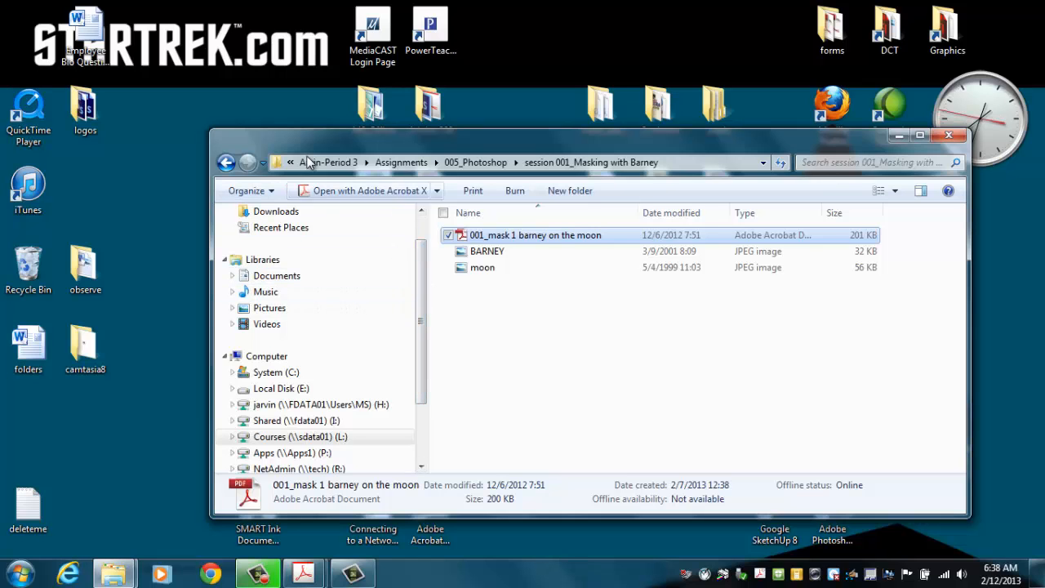
pyautogui.moveTo(310, 140); pyautogui.dragTo(295, 86)
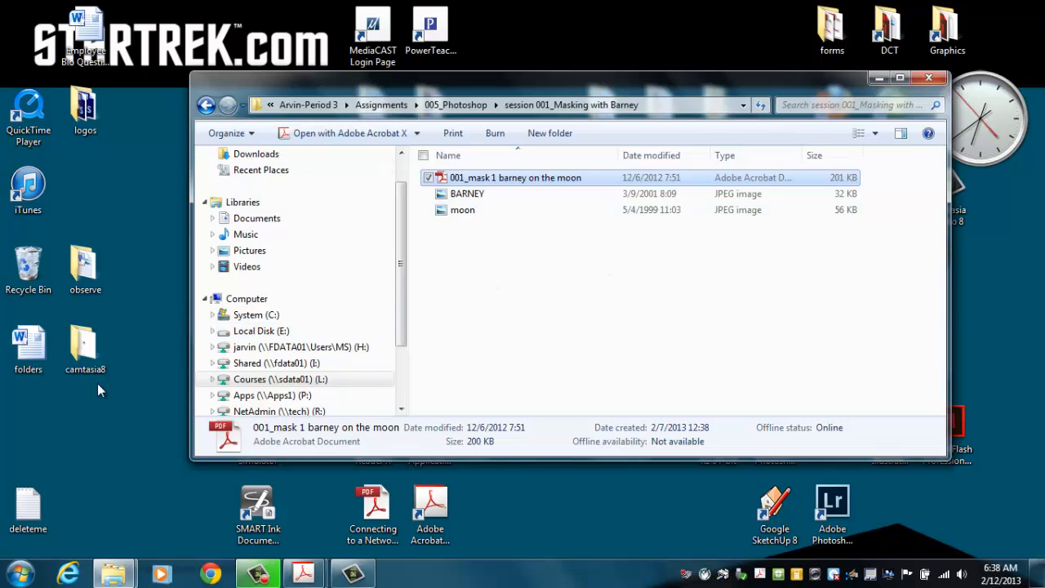
pyautogui.click(21, 574)
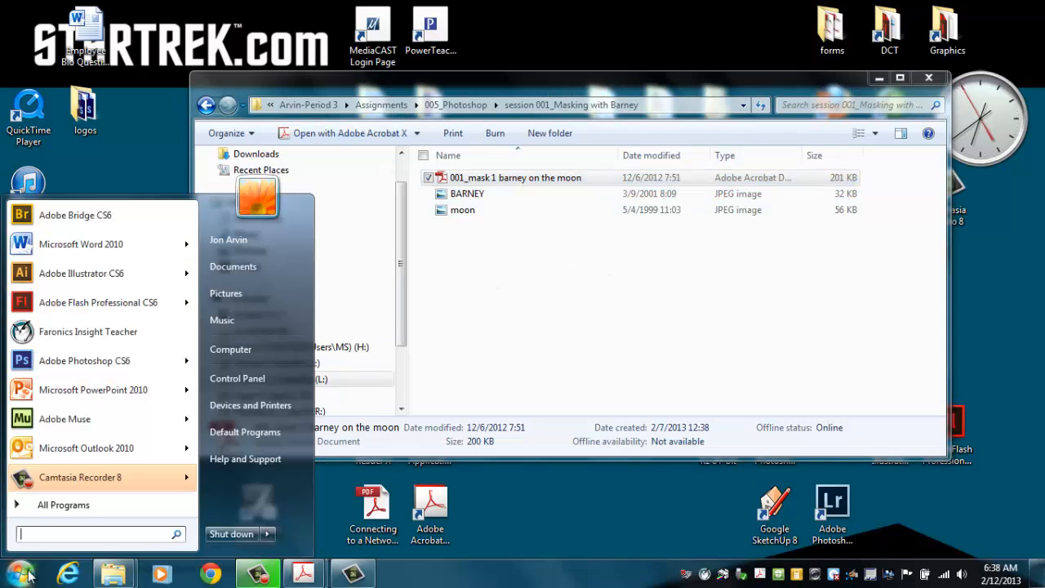
pyautogui.click(86, 506)
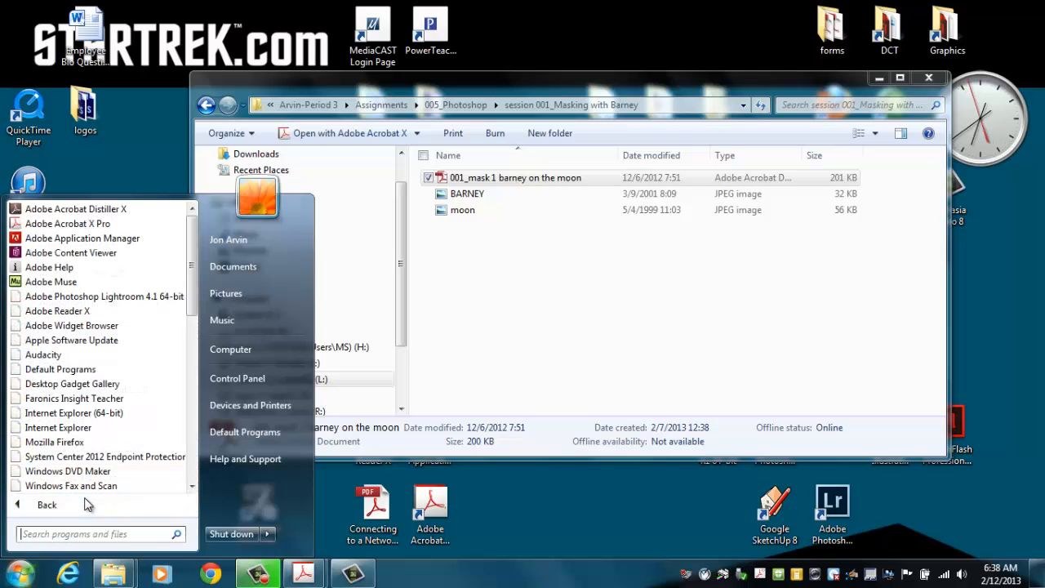
pyautogui.moveTo(188, 294); pyautogui.dragTo(203, 353)
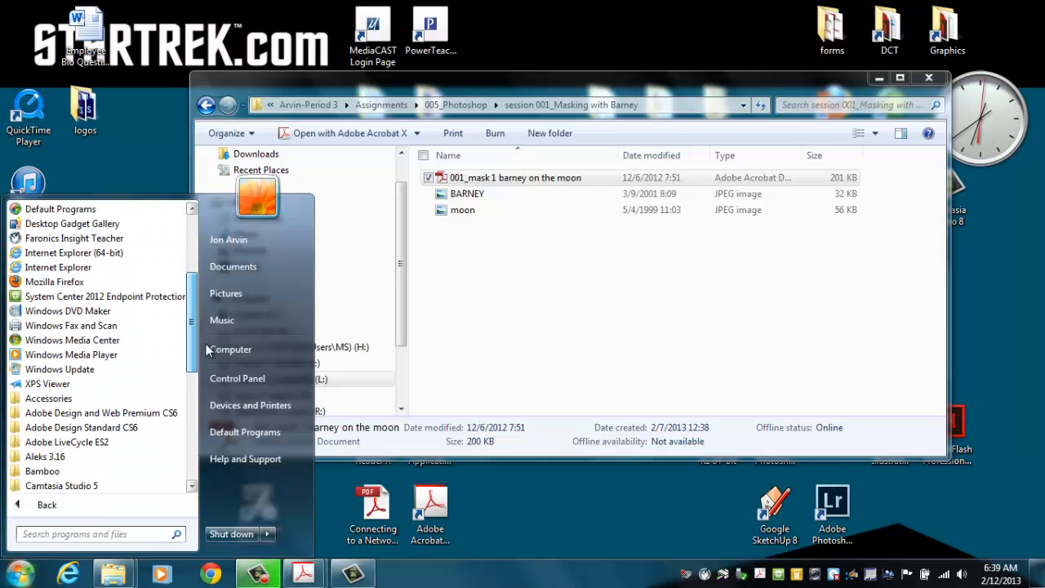
pyautogui.click(137, 429)
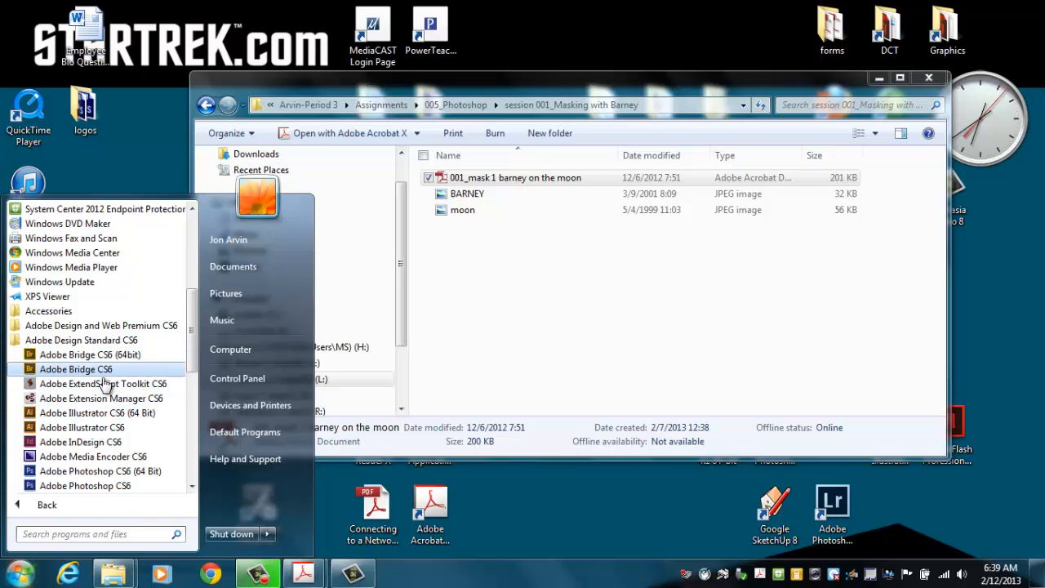
pyautogui.rightClick(86, 488)
pyautogui.moveTo(123, 357)
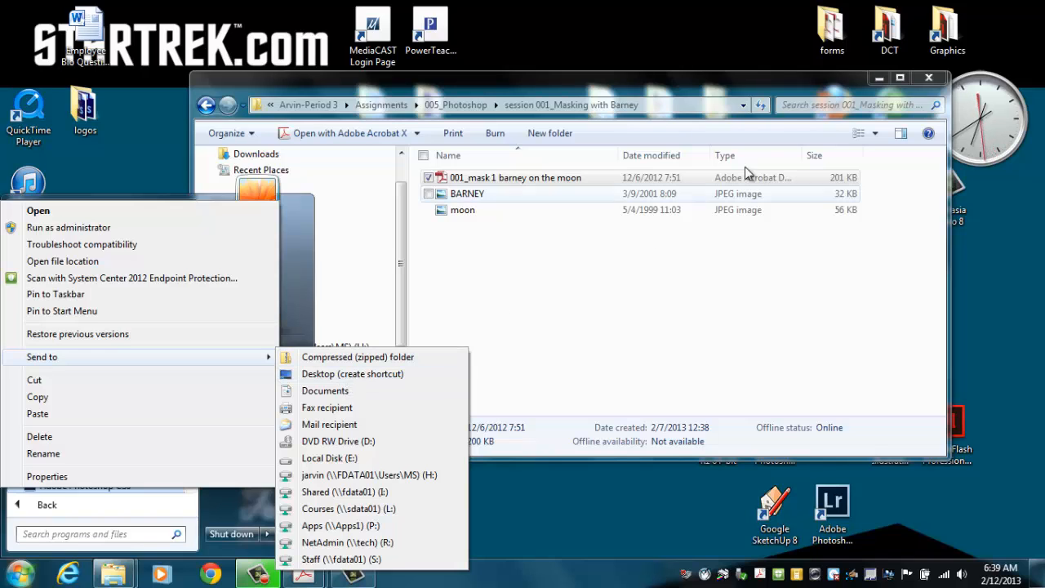
pyautogui.click(785, 83)
# Step: Minimize the folder window and launch Photoshop from its desktop shortcut
pyautogui.moveTo(786, 84); pyautogui.dragTo(636, 63)
pyautogui.click(782, 55)
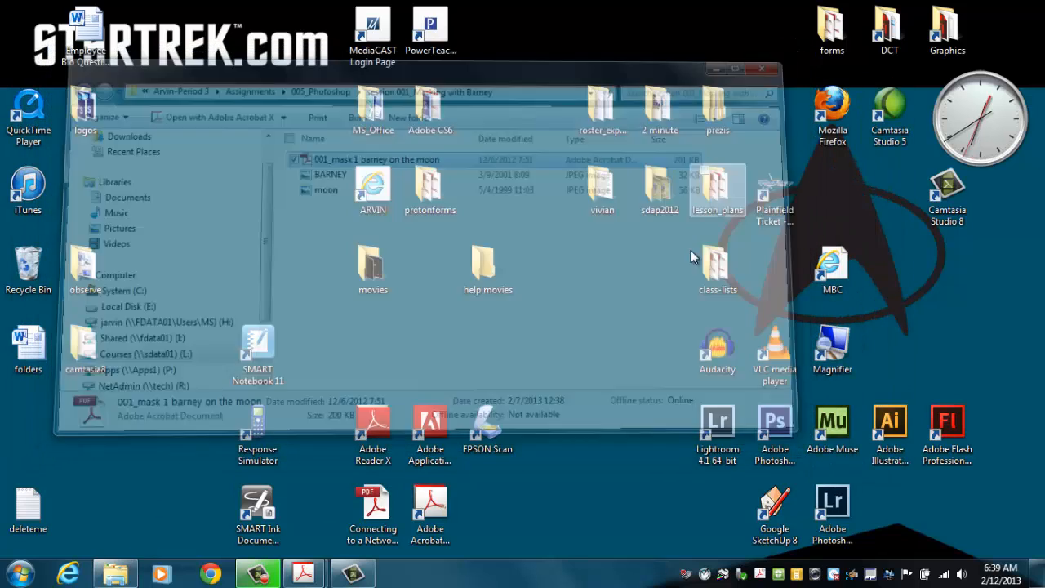
pyautogui.doubleClick(780, 432)
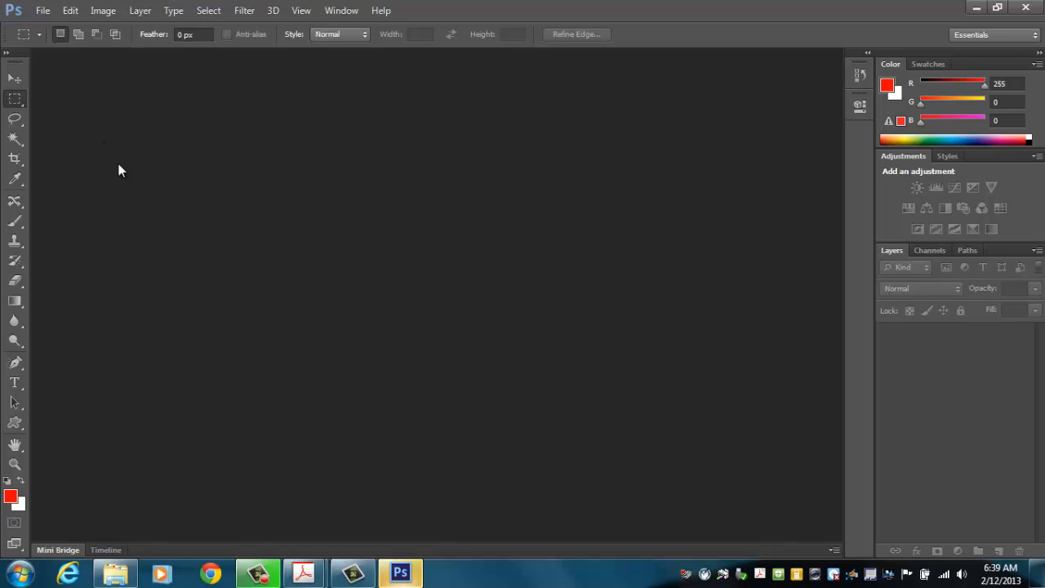
# Step: Switch to the Barney instruction PDF, check where the Barney photo is stored, and return to Photoshop
pyautogui.moveTo(308, 578)
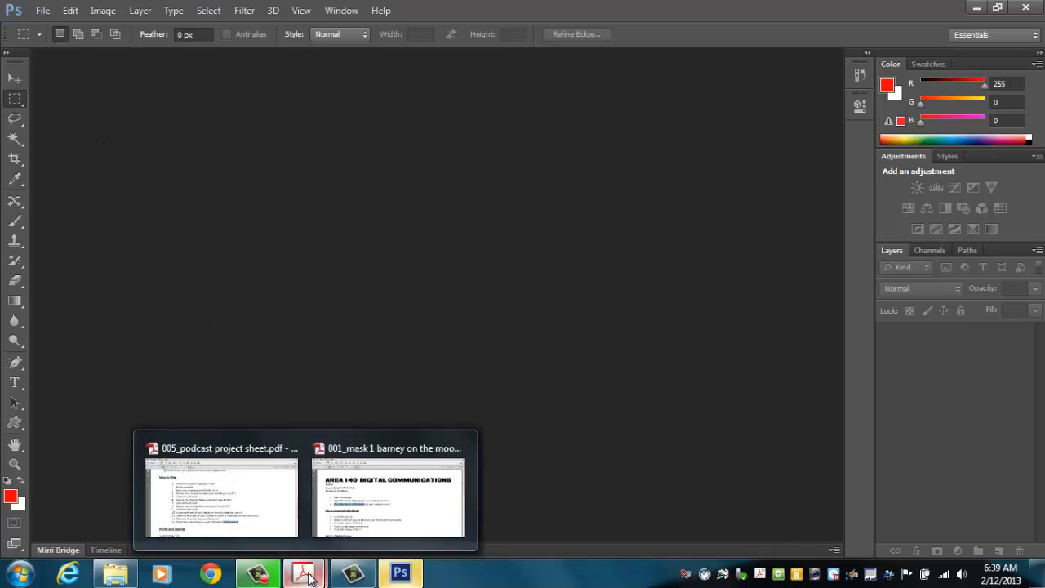
pyautogui.click(364, 492)
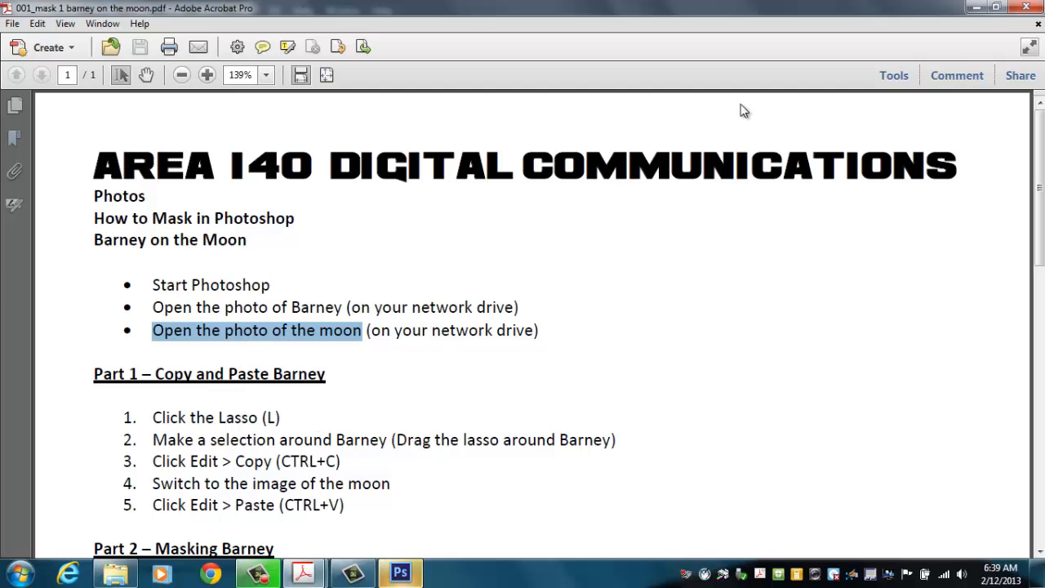
pyautogui.doubleClick(415, 308)
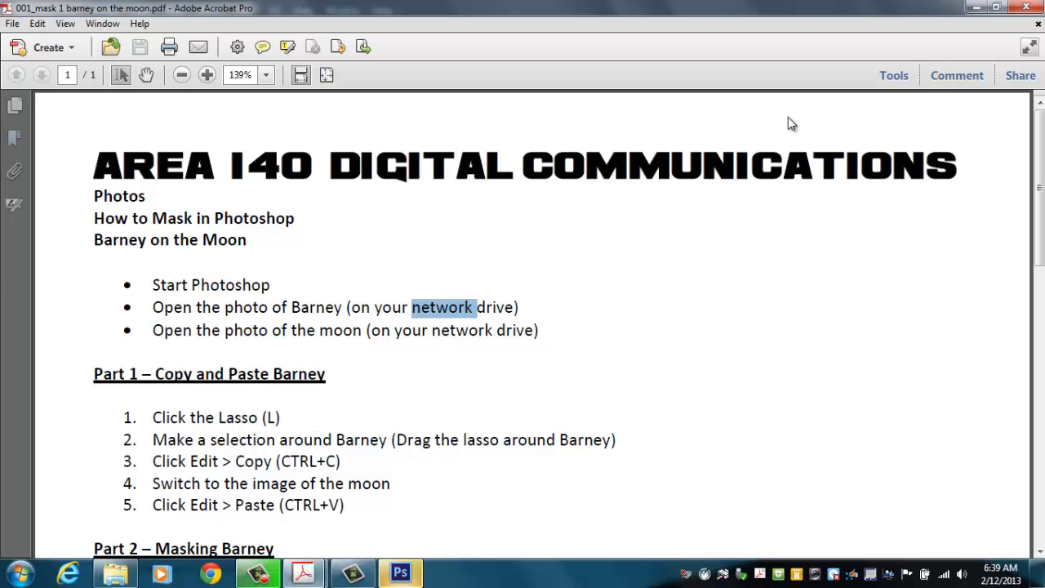
pyautogui.click(976, 7)
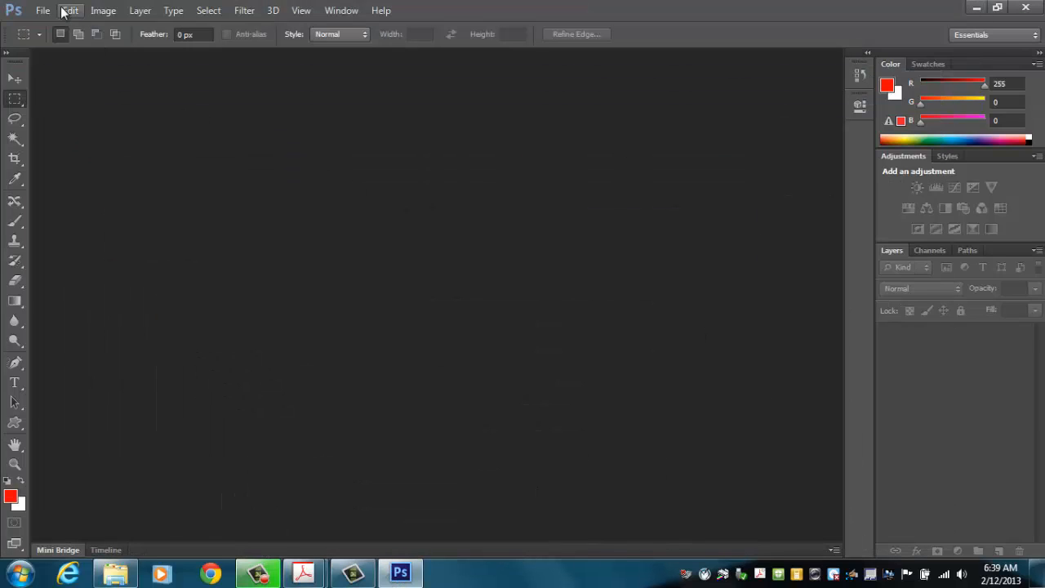
# Step: Start opening a file and browse to the Courses (L:) network drive
pyautogui.click(43, 12)
pyautogui.click(59, 42)
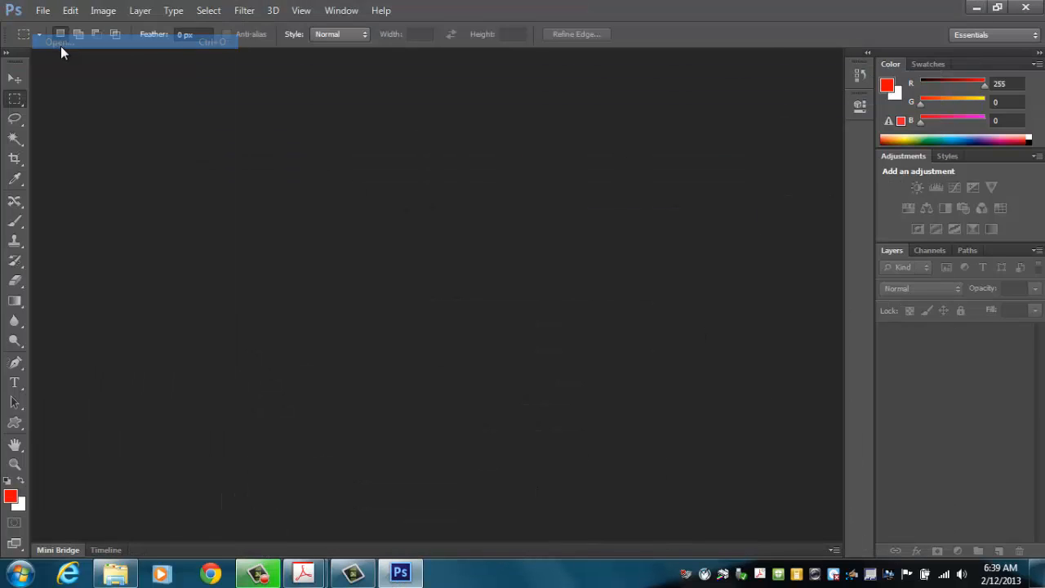
pyautogui.click(377, 258)
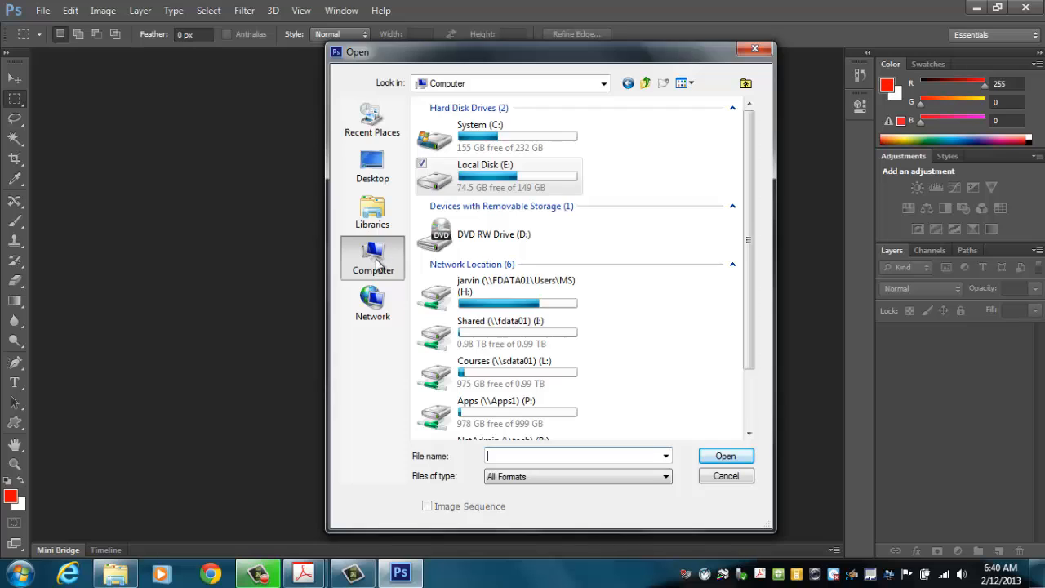
pyautogui.click(488, 372)
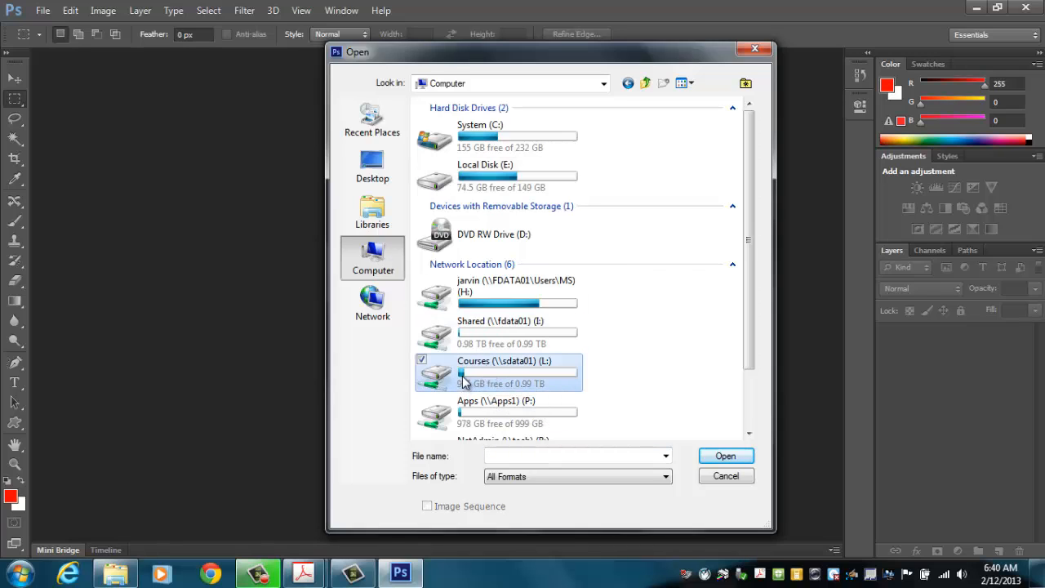
pyautogui.doubleClick(474, 378)
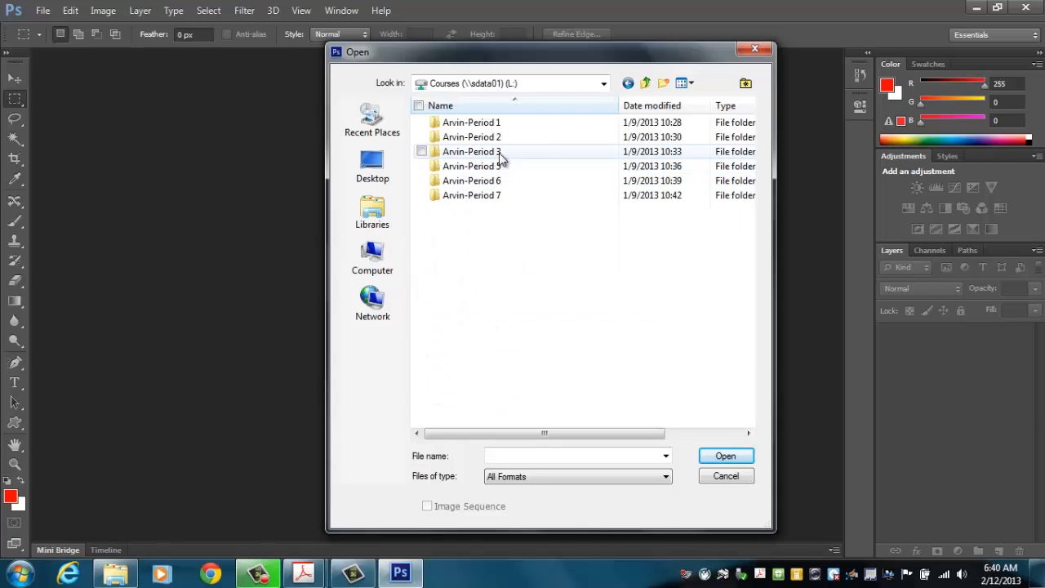
# Step: Browse through the Period 3 class folder, Assignments and 005_Photoshop to session 001_Masking with Barney, and open the BARNEY photo
pyautogui.click(497, 149)
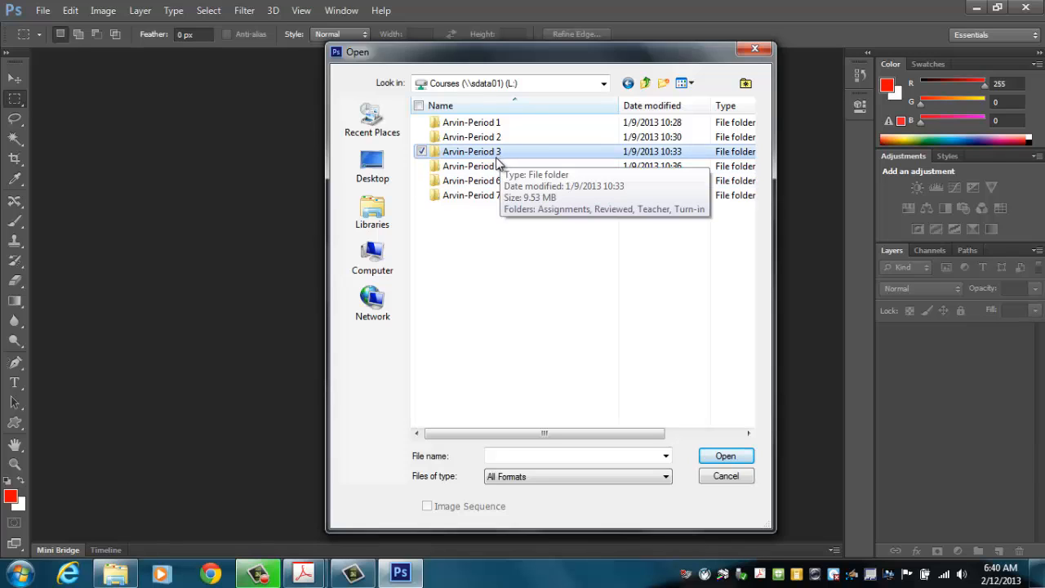
pyautogui.doubleClick(490, 155)
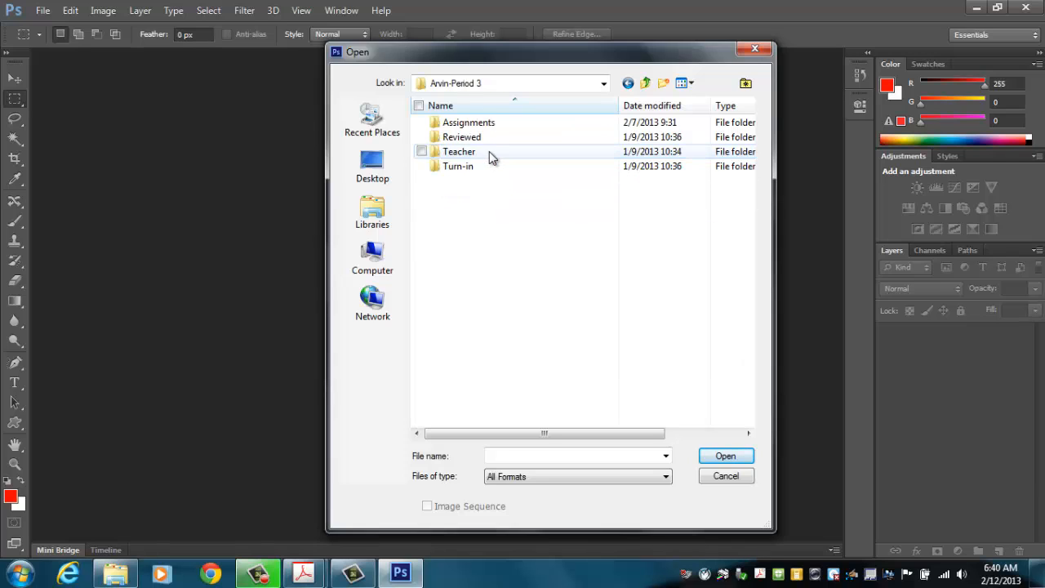
pyautogui.doubleClick(490, 126)
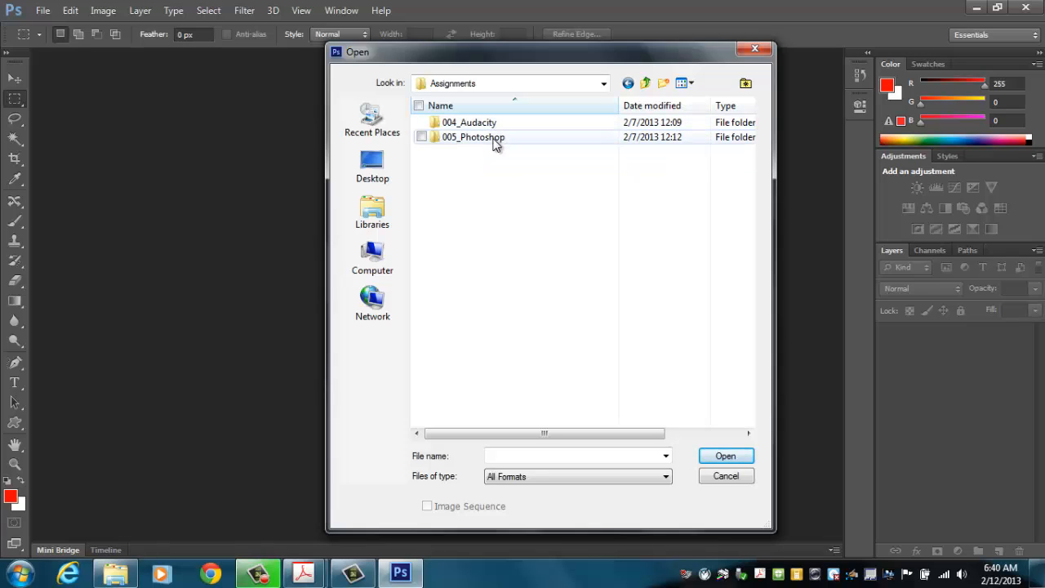
pyautogui.doubleClick(493, 141)
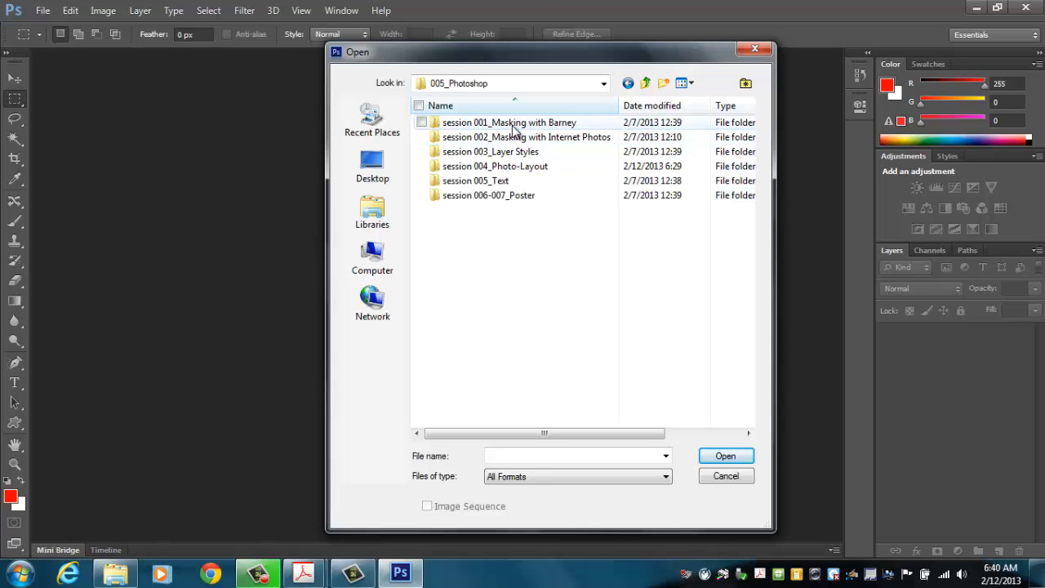
pyautogui.click(494, 127)
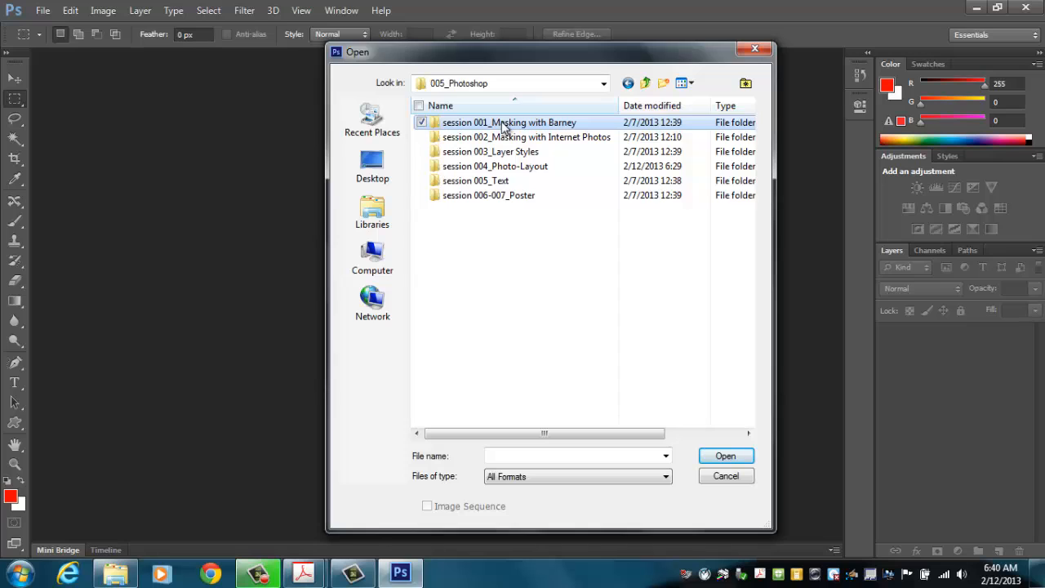
pyautogui.doubleClick(502, 126)
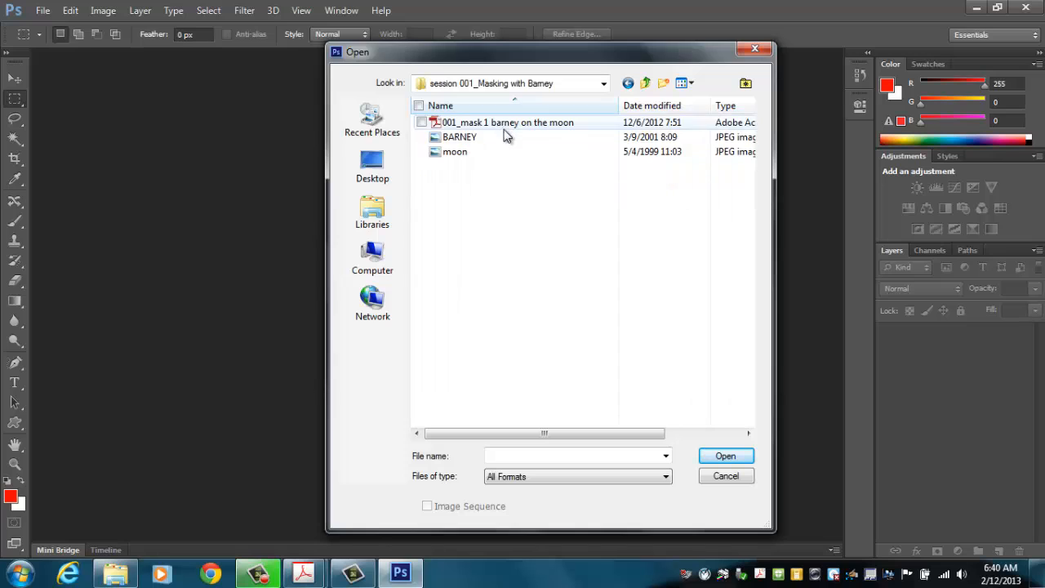
pyautogui.click(461, 137)
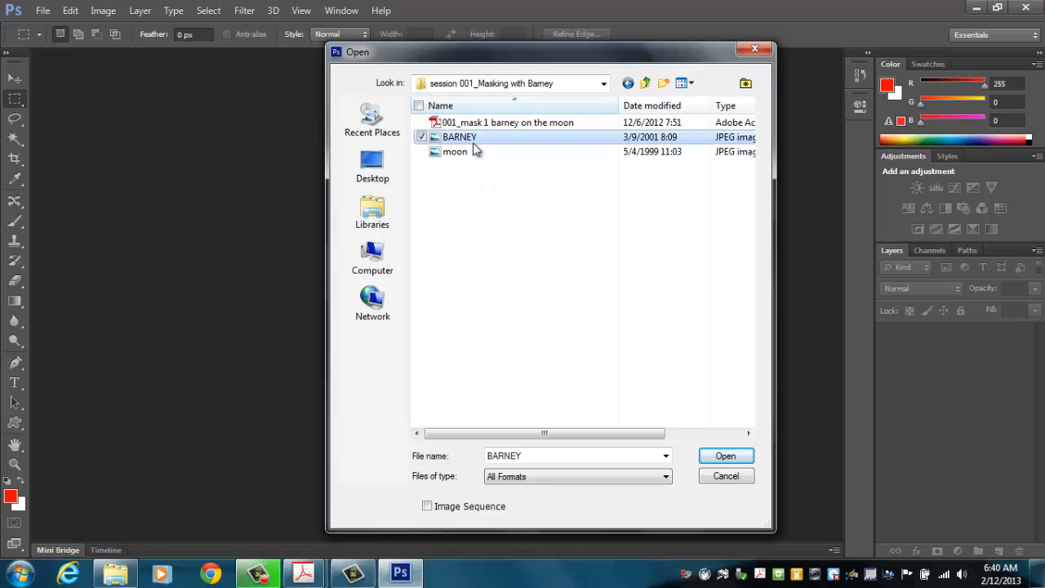
pyautogui.click(724, 457)
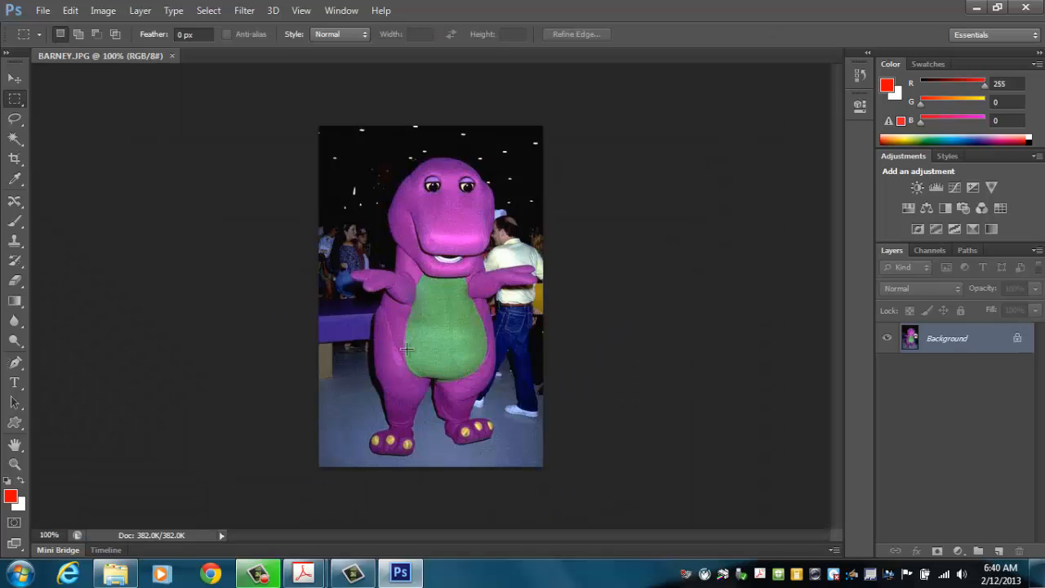
# Step: Open the moon photo from the session 001_Masking with Barney folder as a second document
pyautogui.click(44, 11)
pyautogui.click(65, 39)
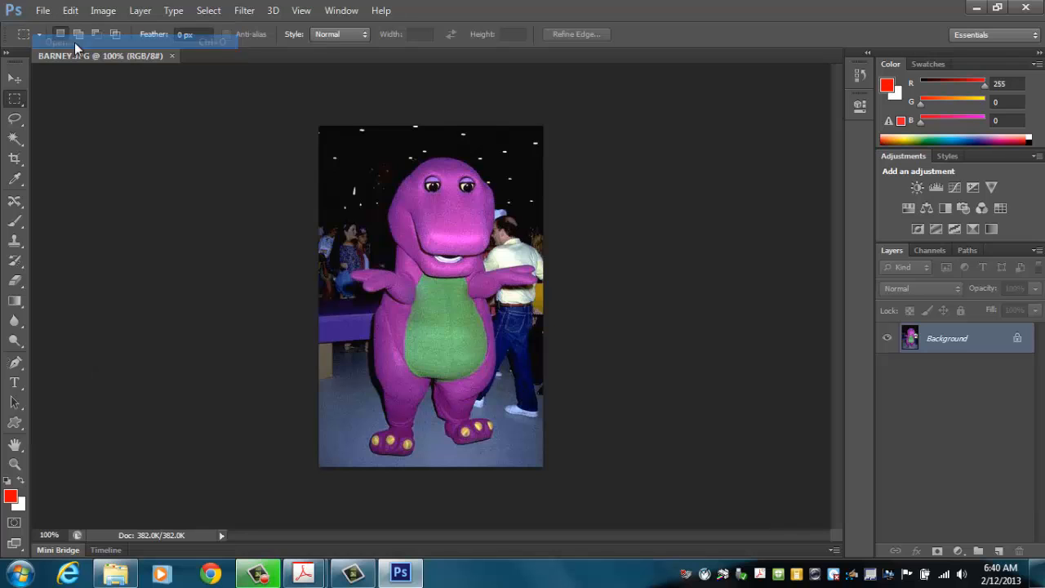
pyautogui.click(454, 152)
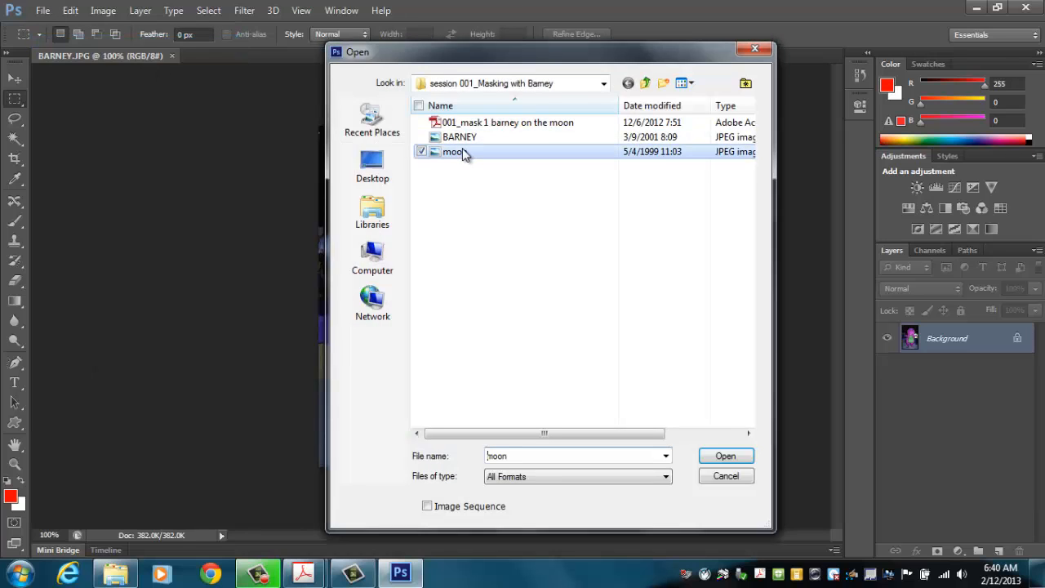
pyautogui.click(726, 455)
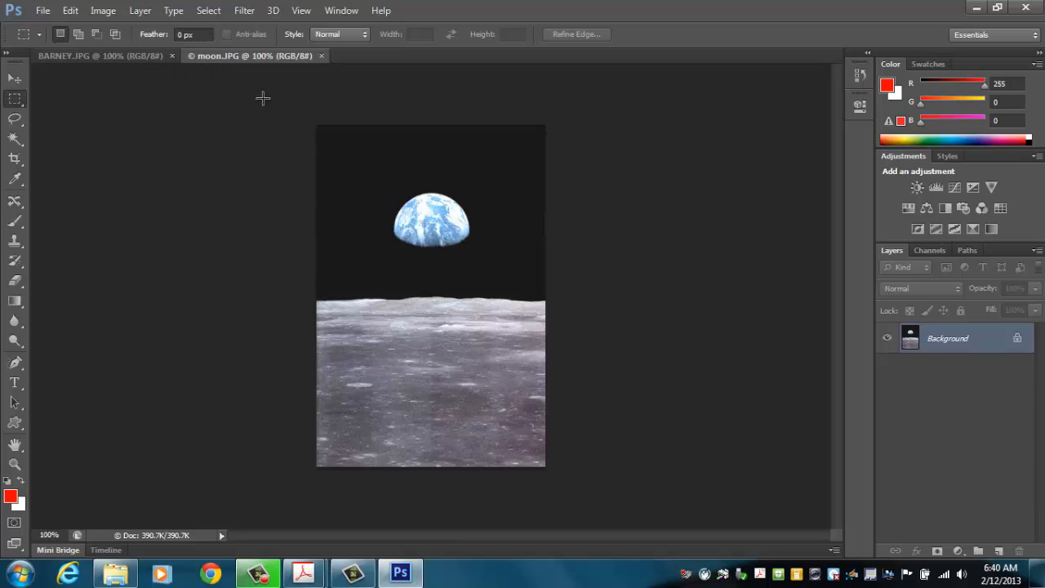
# Step: Switch back and forth between the BARNEY.JPG and moon.JPG documents to view both photos
pyautogui.click(91, 57)
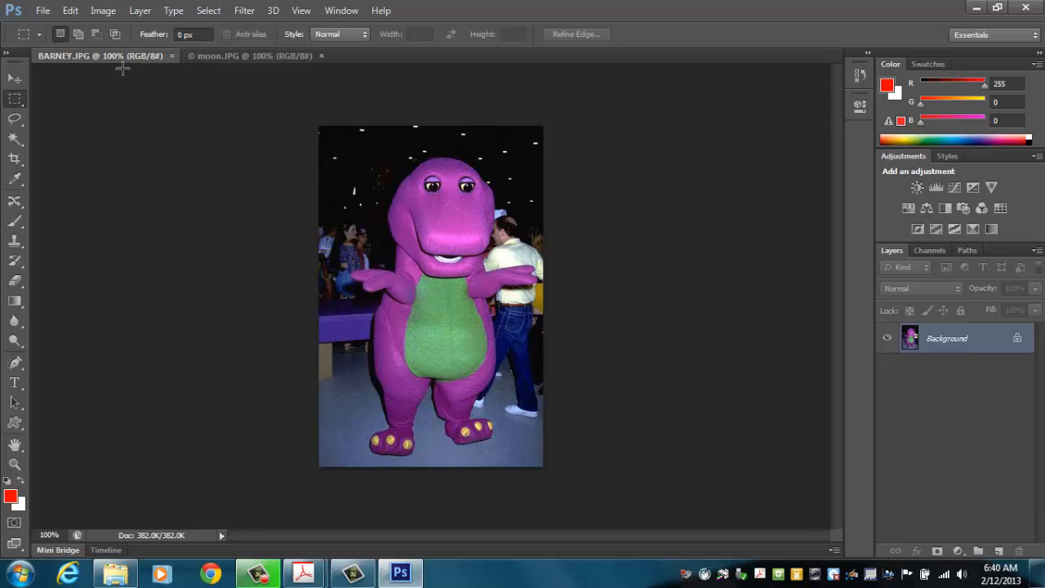
pyautogui.click(208, 55)
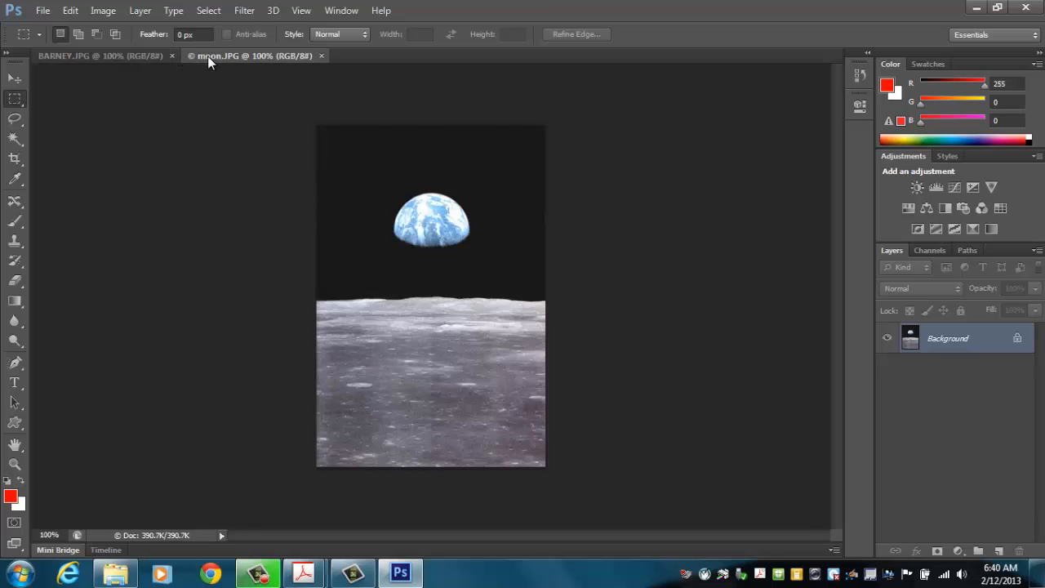
pyautogui.click(102, 56)
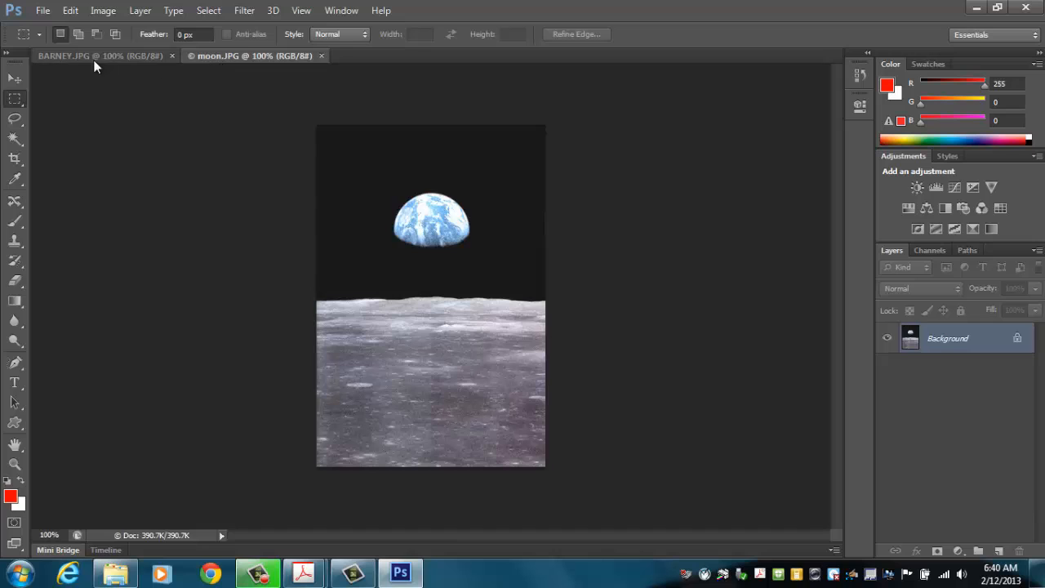
pyautogui.click(91, 57)
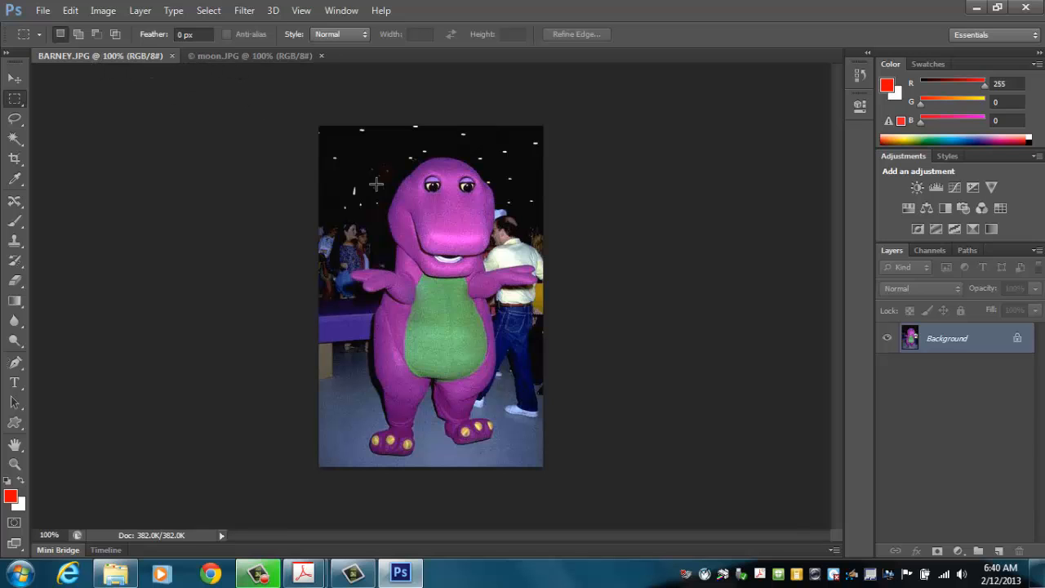
pyautogui.click(226, 57)
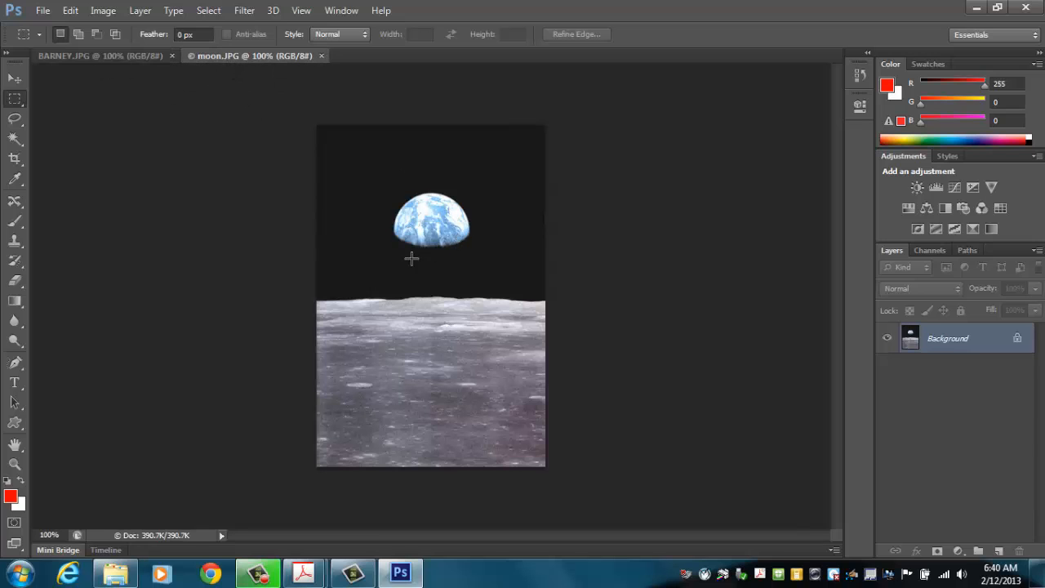
# Step: In BARNEY.JPG, draw a loose freehand Lasso selection around Barney's whole body, slightly outside his outline
pyautogui.click(114, 57)
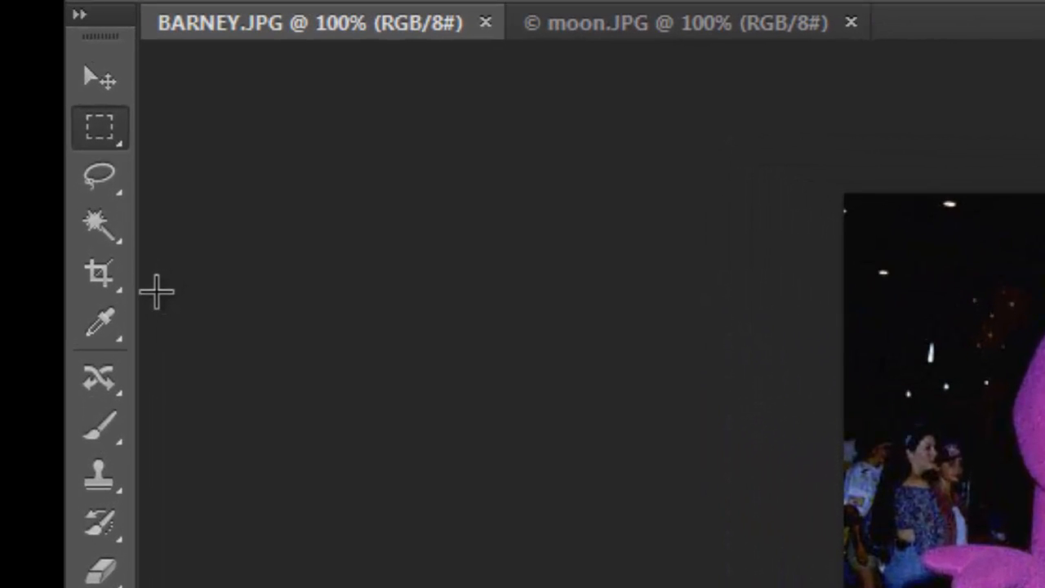
pyautogui.click(105, 194)
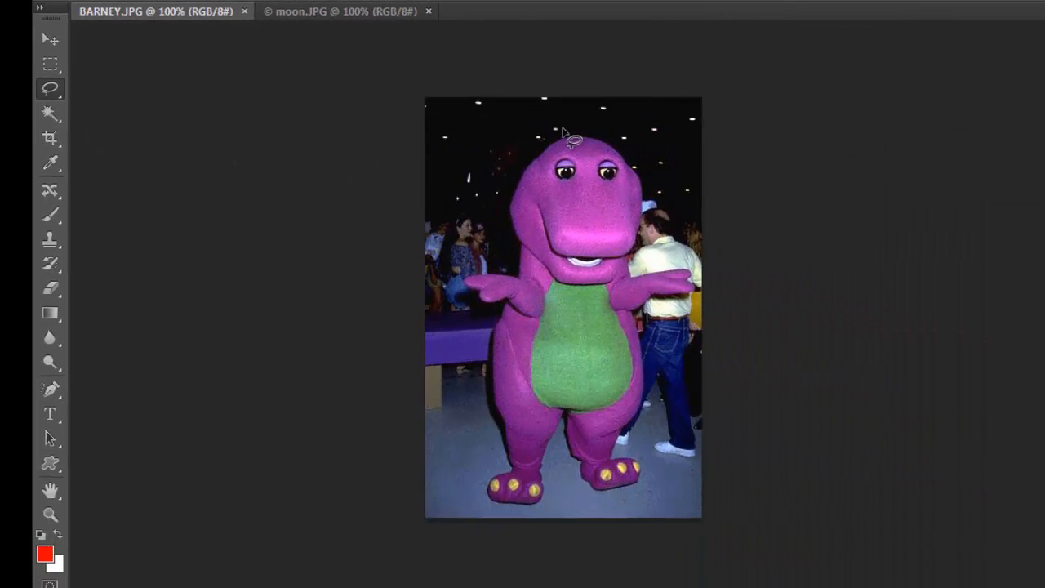
pyautogui.moveTo(562, 129)
pyautogui.mouseDown()
pyautogui.moveTo(508, 190)
pyautogui.moveTo(510, 257)
pyautogui.moveTo(460, 281)
pyautogui.moveTo(483, 307)
pyautogui.moveTo(482, 413)
pyautogui.moveTo(499, 459)
pyautogui.moveTo(480, 494)
pyautogui.moveTo(522, 511)
pyautogui.moveTo(550, 497)
pyautogui.moveTo(560, 445)
pyautogui.moveTo(587, 492)
pyautogui.moveTo(618, 493)
pyautogui.moveTo(649, 476)
pyautogui.moveTo(632, 447)
pyautogui.moveTo(651, 390)
pyautogui.moveTo(644, 317)
pyautogui.moveTo(693, 297)
pyautogui.moveTo(698, 281)
pyautogui.moveTo(643, 261)
pyautogui.moveTo(652, 168)
pyautogui.moveTo(571, 136)
pyautogui.mouseUp()
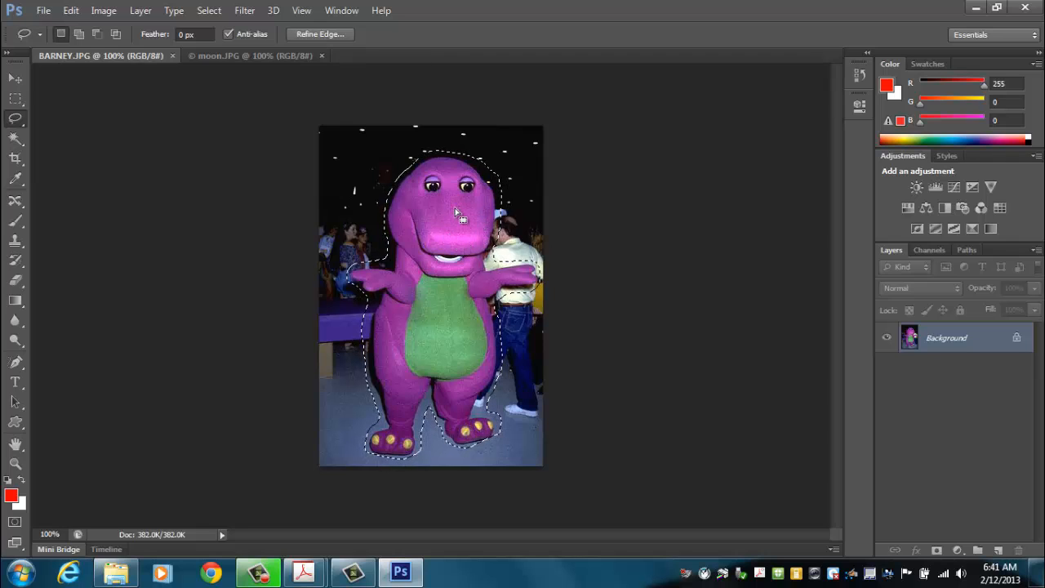
# Step: Copy the selected Barney and paste him into moon.JPG as a new layer
pyautogui.click(71, 12)
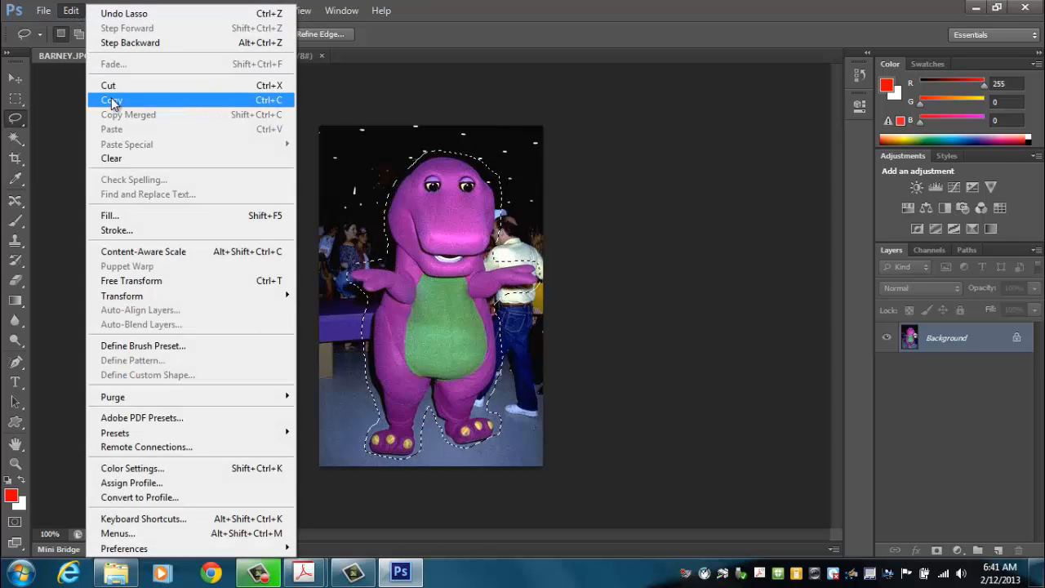
pyautogui.click(269, 101)
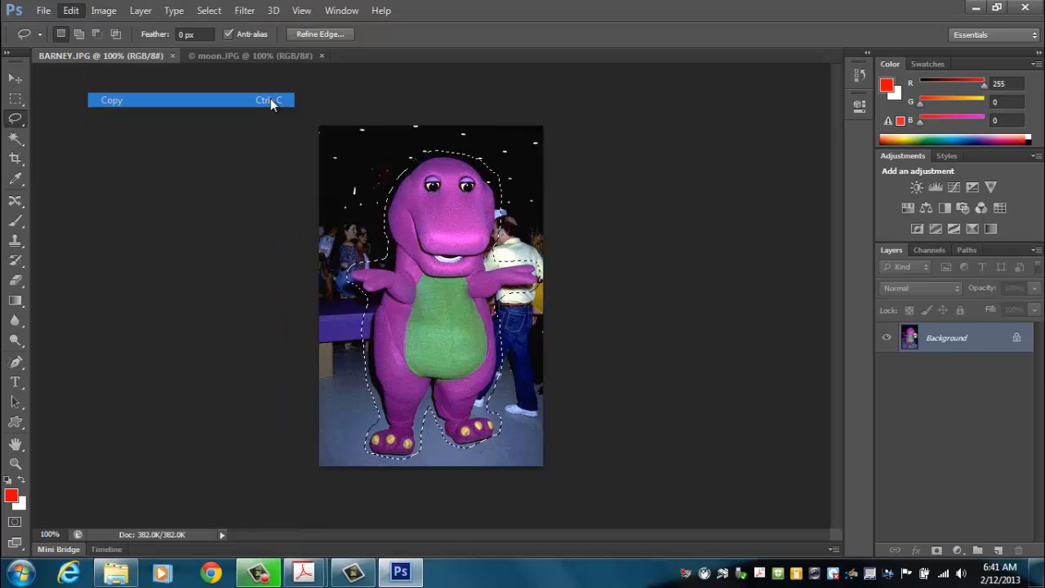
pyautogui.hotkey('ctrl', 'd')
pyautogui.click(229, 55)
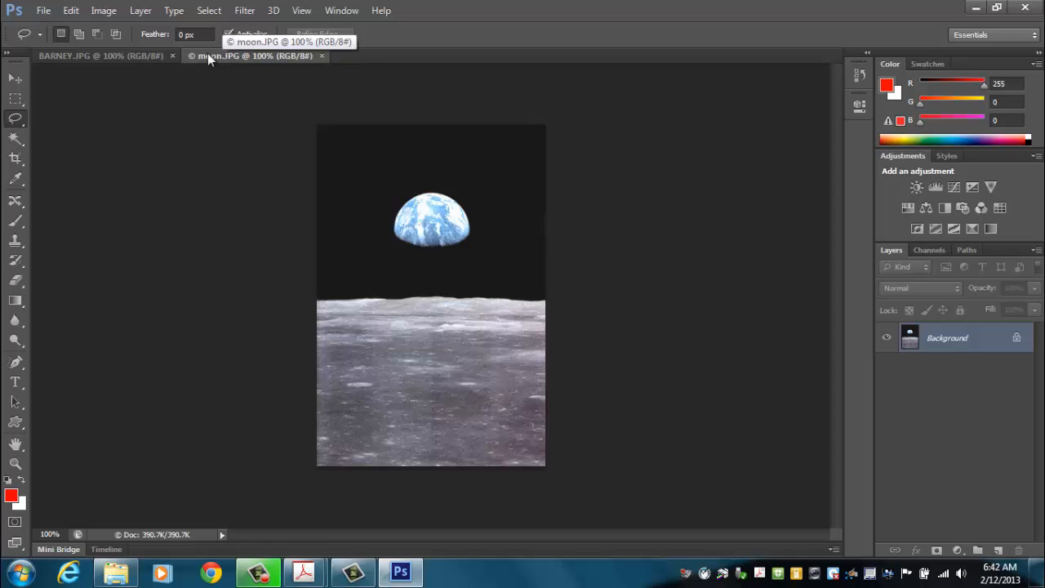
pyautogui.click(71, 10)
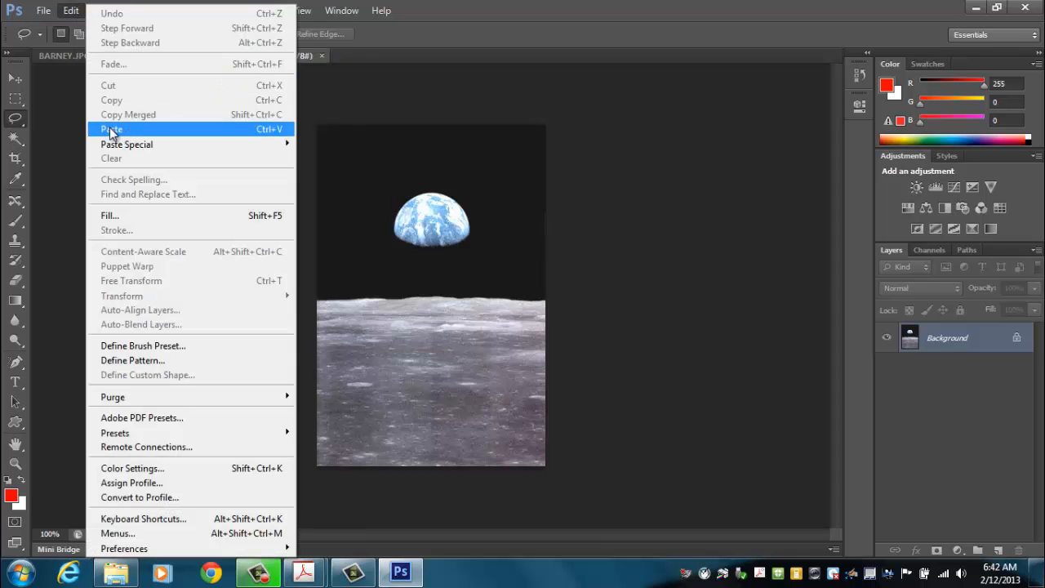
pyautogui.click(268, 131)
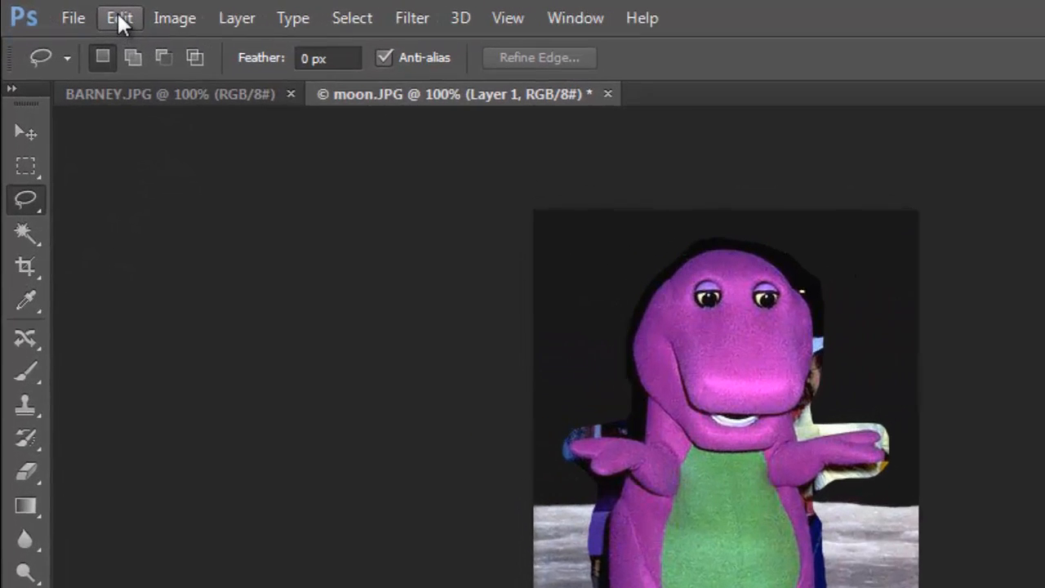
# Step: Free Transform the pasted Barney to about 76% width and 78% height and move him down and right on the moon
pyautogui.click(118, 14)
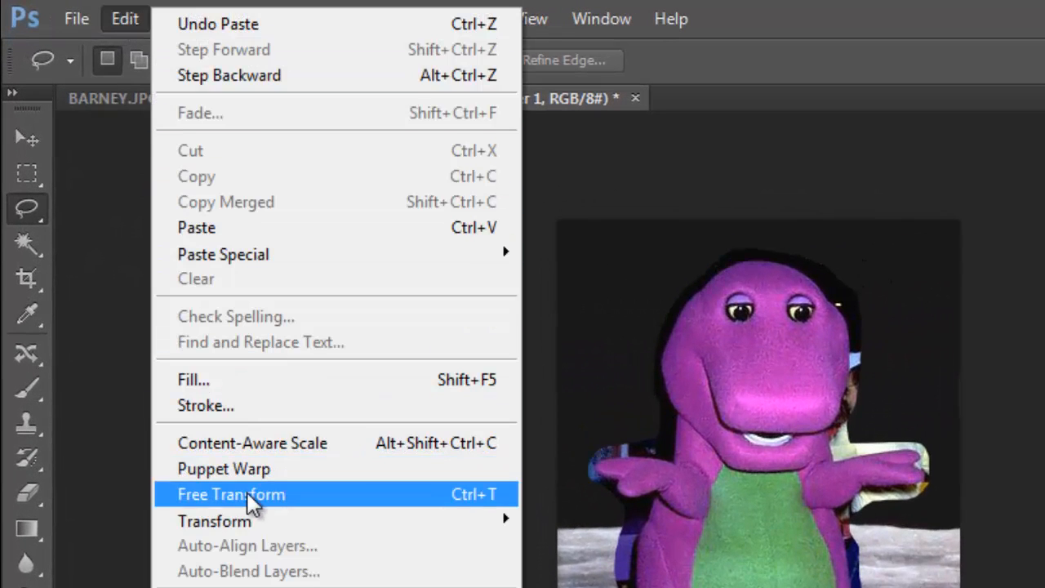
pyautogui.click(482, 497)
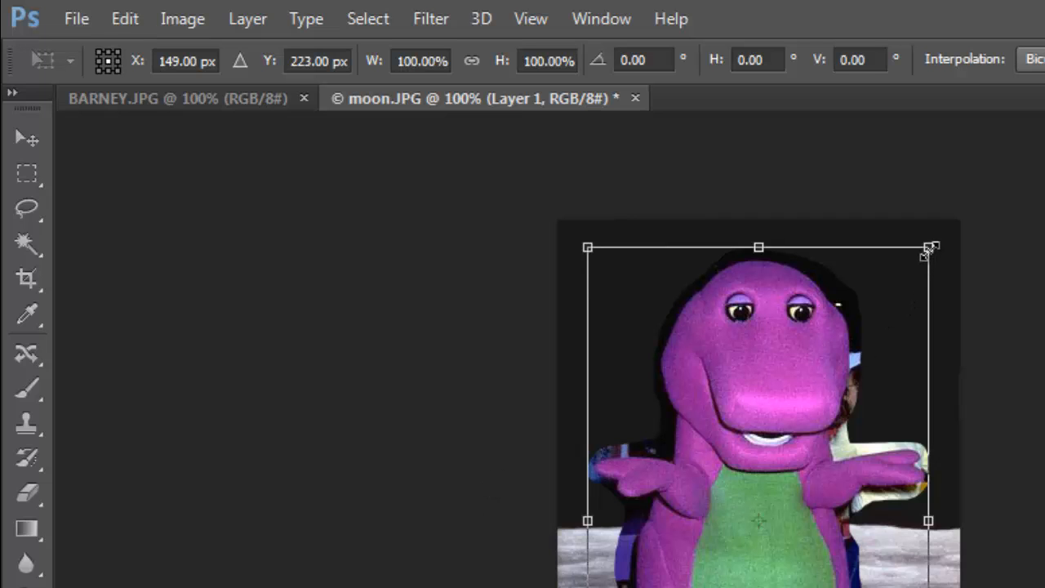
pyautogui.moveTo(928, 251); pyautogui.dragTo(872, 331)
pyautogui.moveTo(645, 248); pyautogui.dragTo(628, 276)
pyautogui.moveTo(552, 330); pyautogui.dragTo(608, 311)
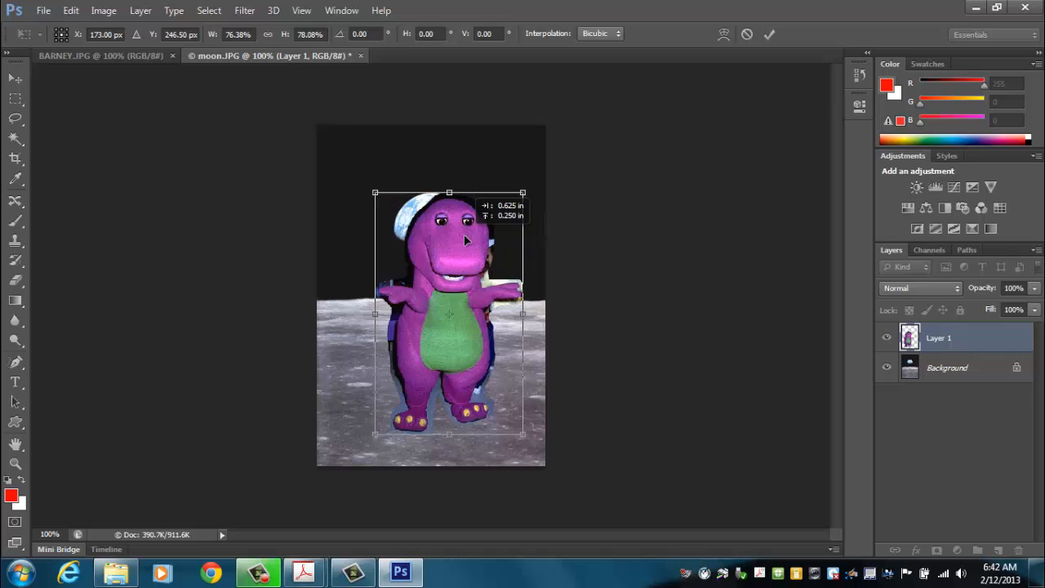
pyautogui.moveTo(466, 239); pyautogui.dragTo(476, 245)
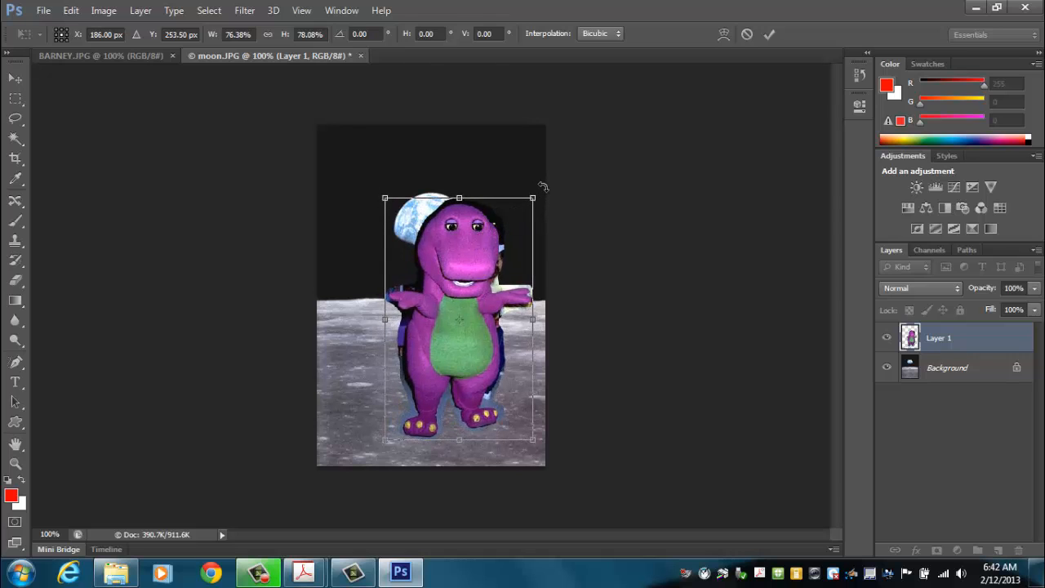
# Step: Rotate Barney about 1.2°, rescale him to about 75%, place him to the right of the Earth, and apply the transform
pyautogui.moveTo(544, 187); pyautogui.dragTo(512, 234)
pyautogui.moveTo(462, 269)
pyautogui.mouseDown()
pyautogui.moveTo(498, 162)
pyautogui.moveTo(492, 199)
pyautogui.moveTo(448, 263)
pyautogui.mouseUp()
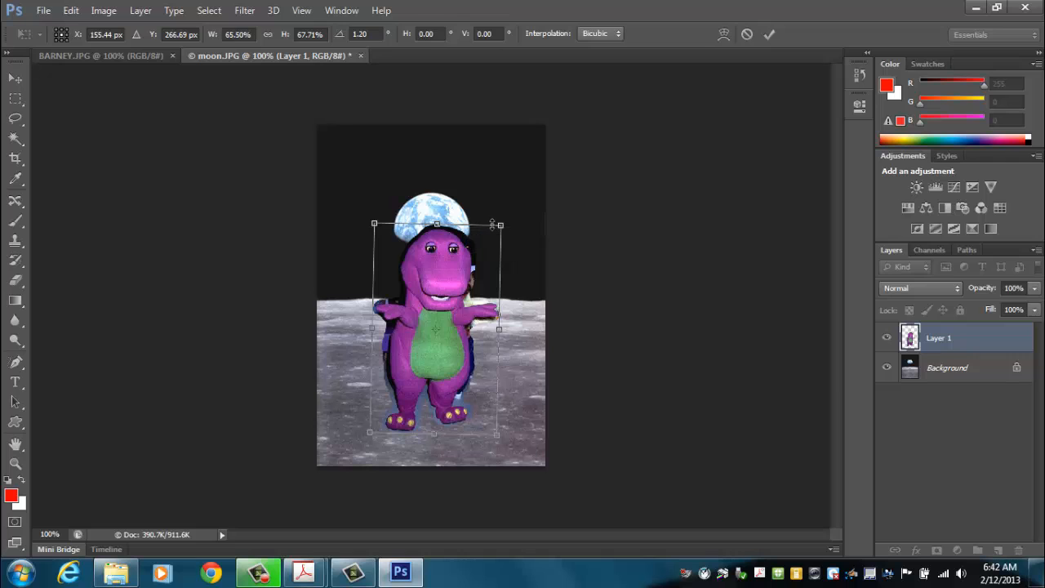
pyautogui.moveTo(503, 222); pyautogui.dragTo(535, 206)
pyautogui.moveTo(445, 244); pyautogui.dragTo(472, 254)
pyautogui.moveTo(546, 217); pyautogui.dragTo(552, 211)
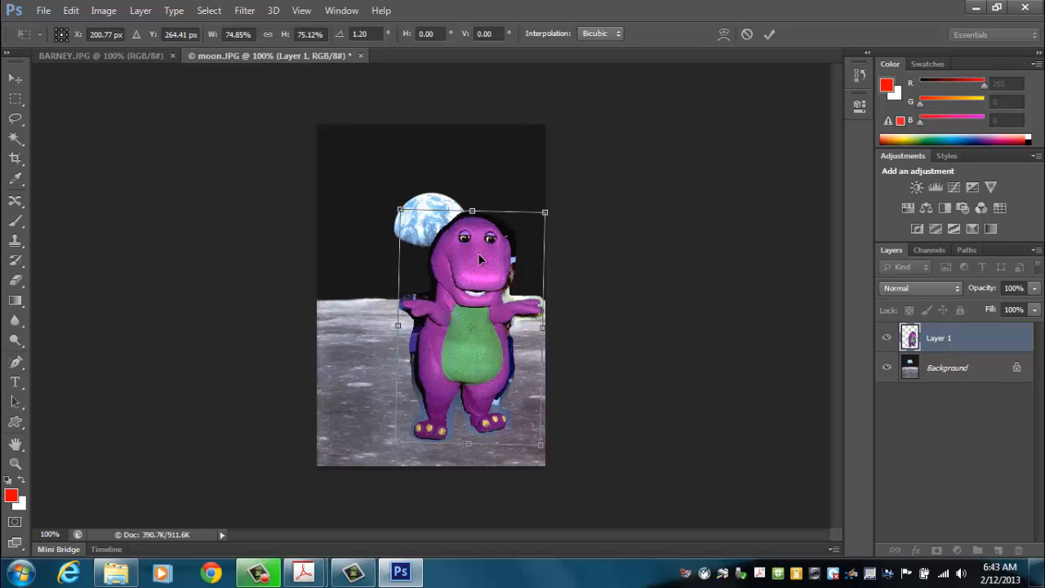
pyautogui.press('Return')
# Step: Add a layer mask to Barney's Layer 1 and choose the Brush Tool for painting on it
pyautogui.press('l')
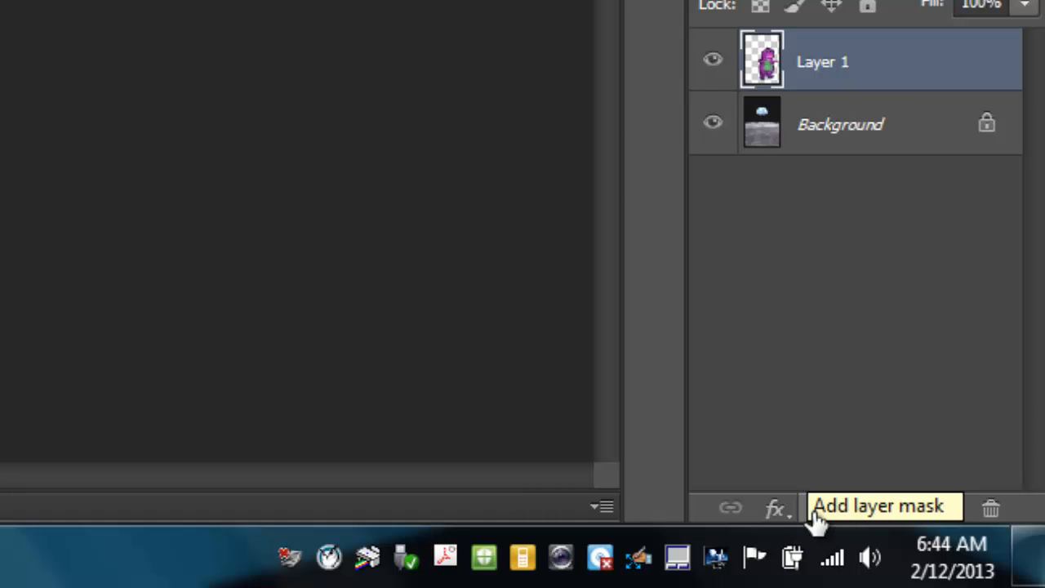
pyautogui.click(818, 512)
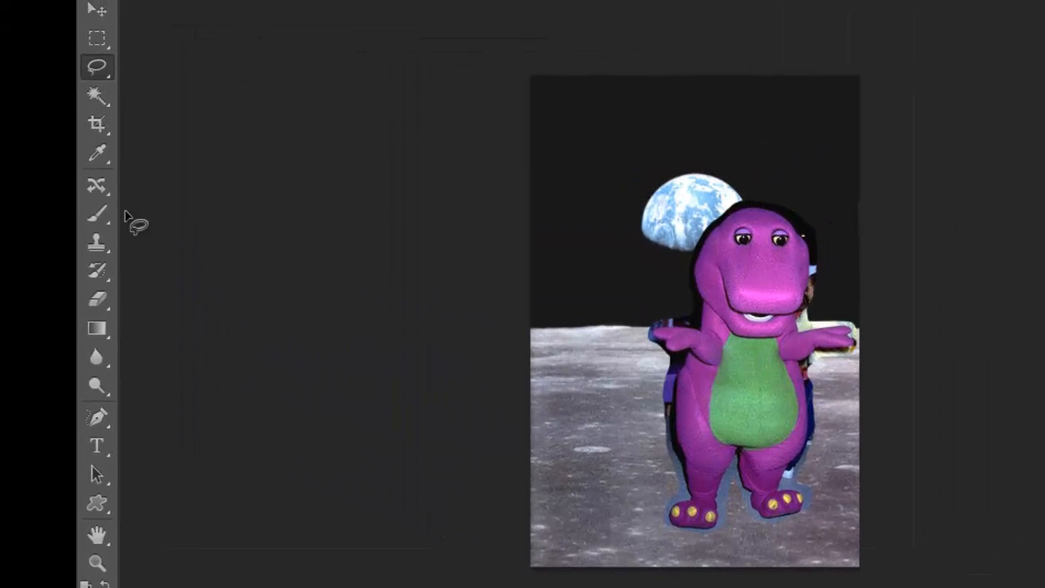
pyautogui.click(98, 215)
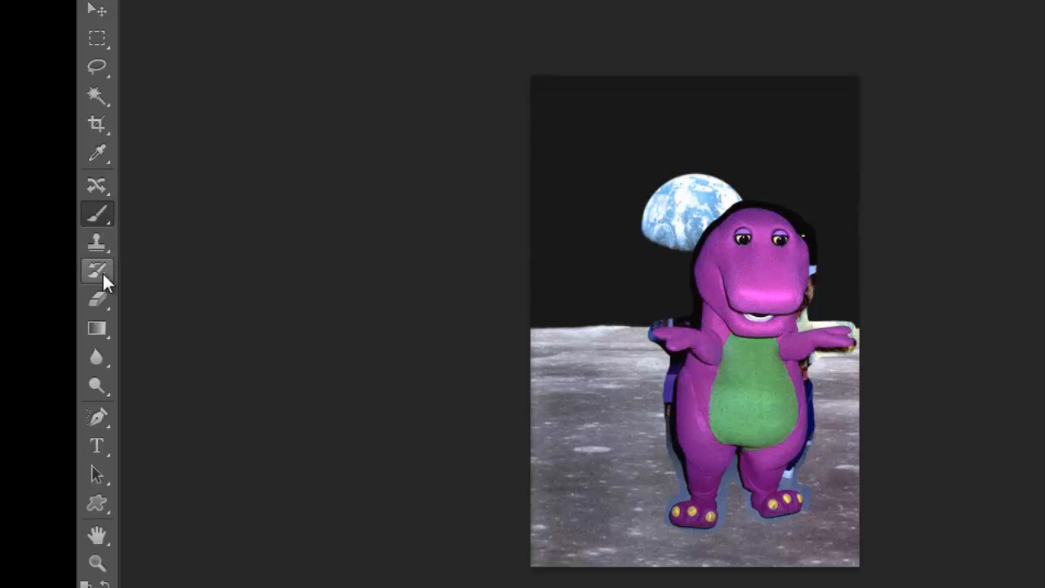
pyautogui.click(99, 211)
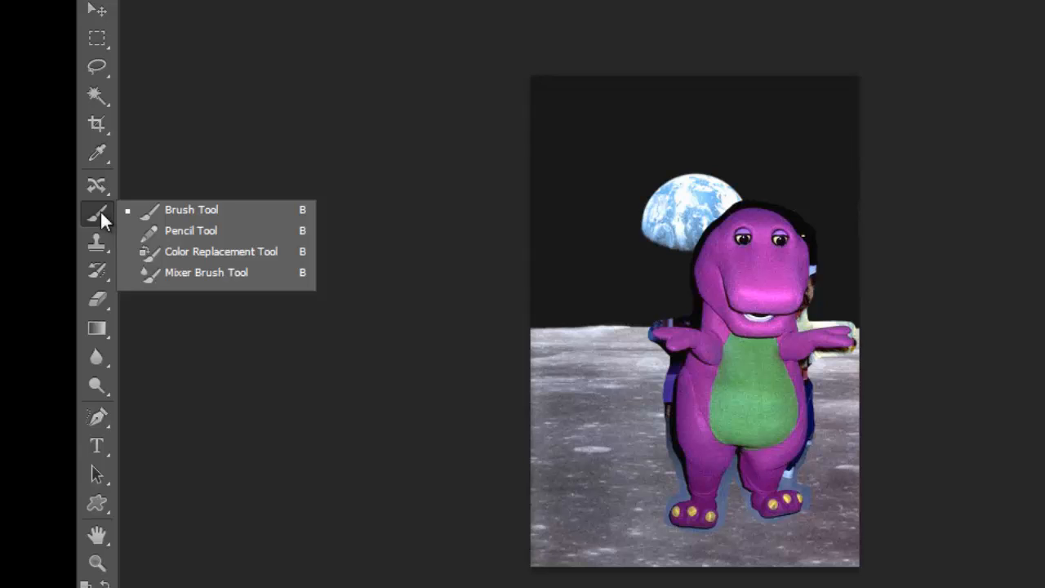
pyautogui.click(150, 209)
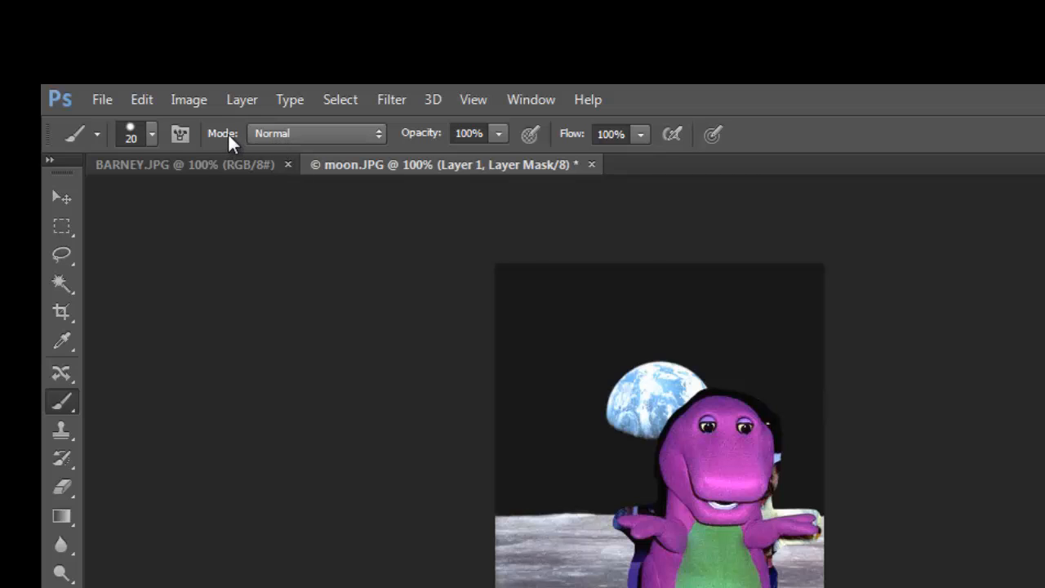
# Step: Set the brush mode to Normal and paint the mask over the purple fringe beside Barney's Earth-side hip and torso
pyautogui.click(304, 134)
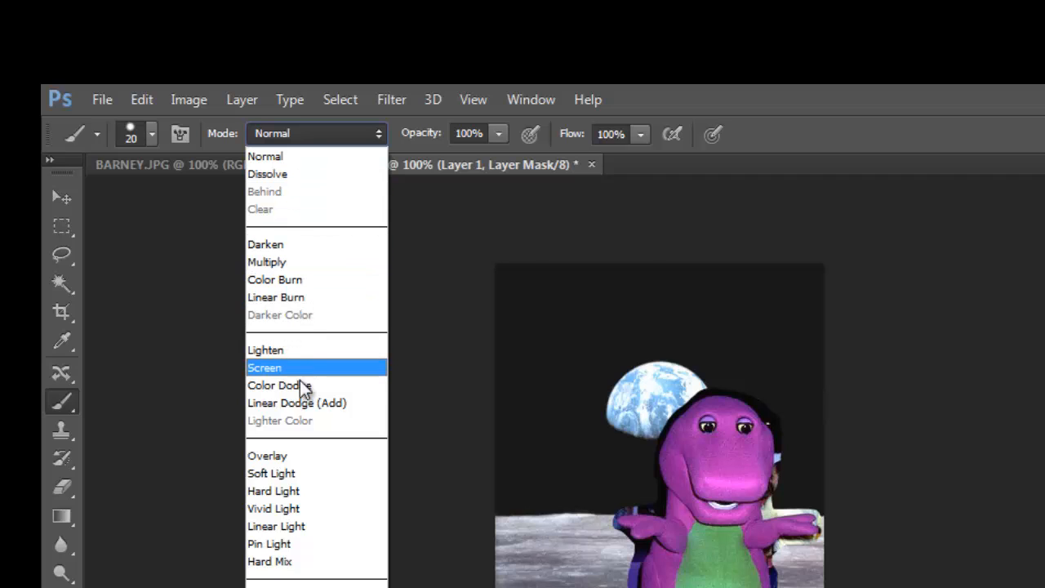
pyautogui.click(274, 156)
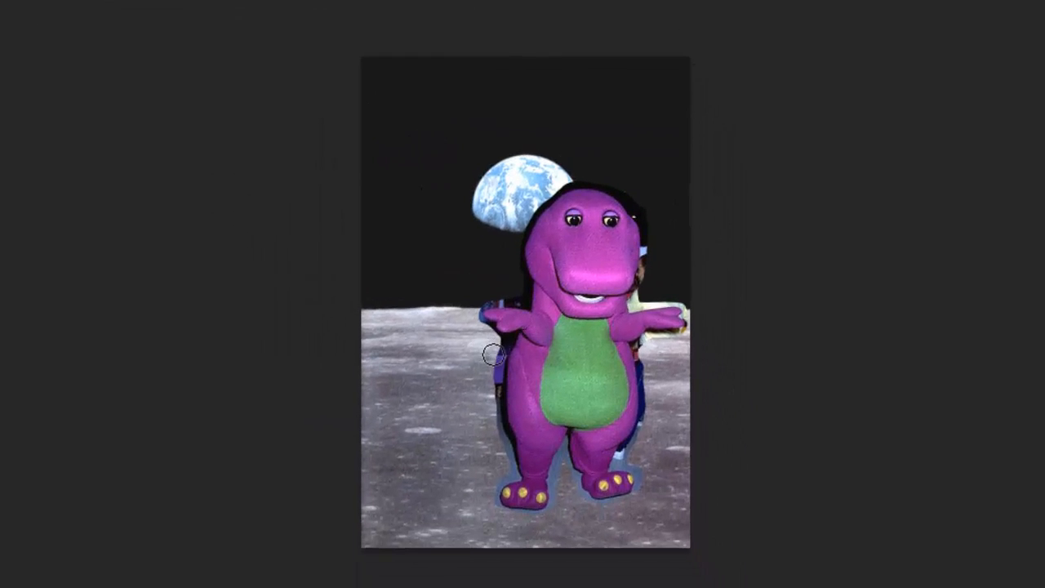
pyautogui.moveTo(494, 348)
pyautogui.mouseDown()
pyautogui.moveTo(493, 419)
pyautogui.moveTo(487, 362)
pyautogui.moveTo(489, 410)
pyautogui.mouseUp()
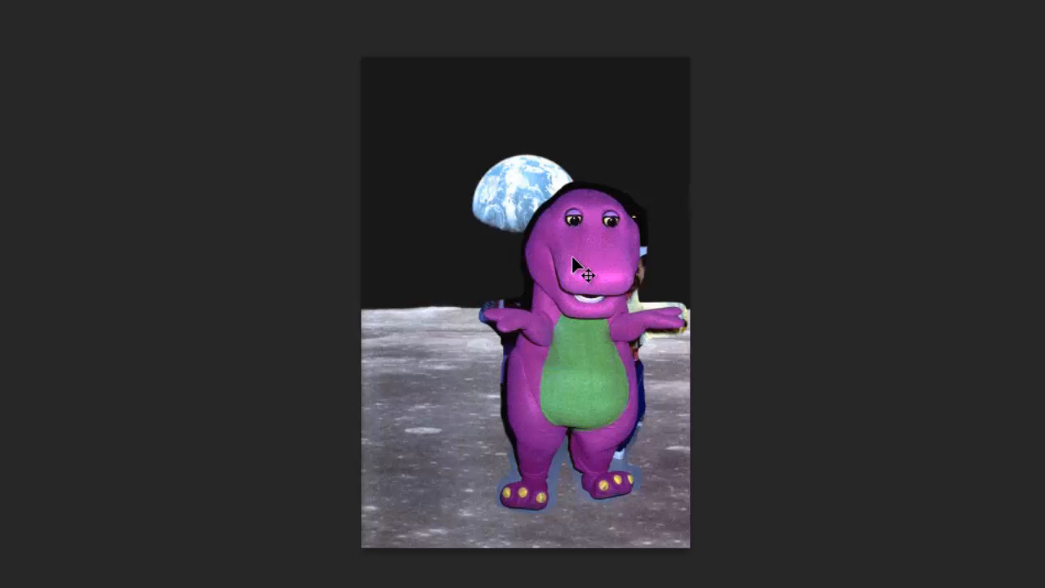
# Step: Set the brush size to 15 and mask away the background around Barney's Earth-side hand and above that arm
pyautogui.scroll(5, 572, 255)
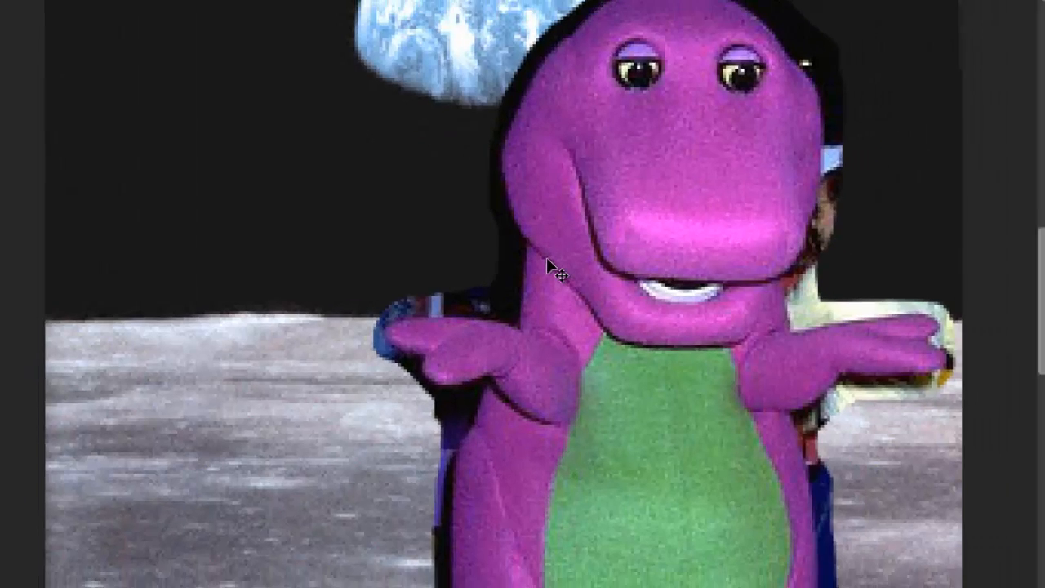
pyautogui.scroll(3, 546, 257)
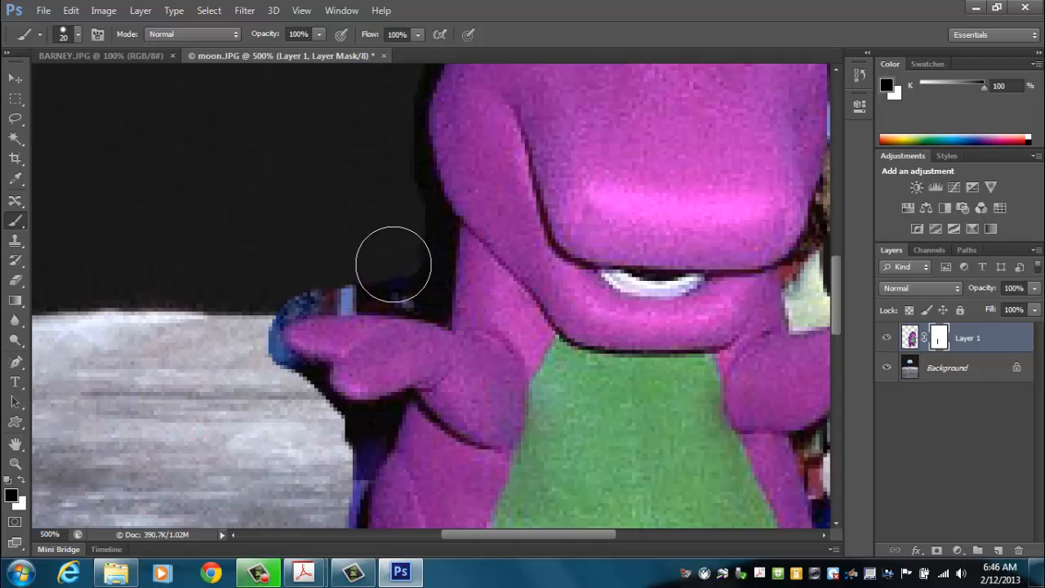
pyautogui.press('[')
pyautogui.press('[')
pyautogui.press('[')
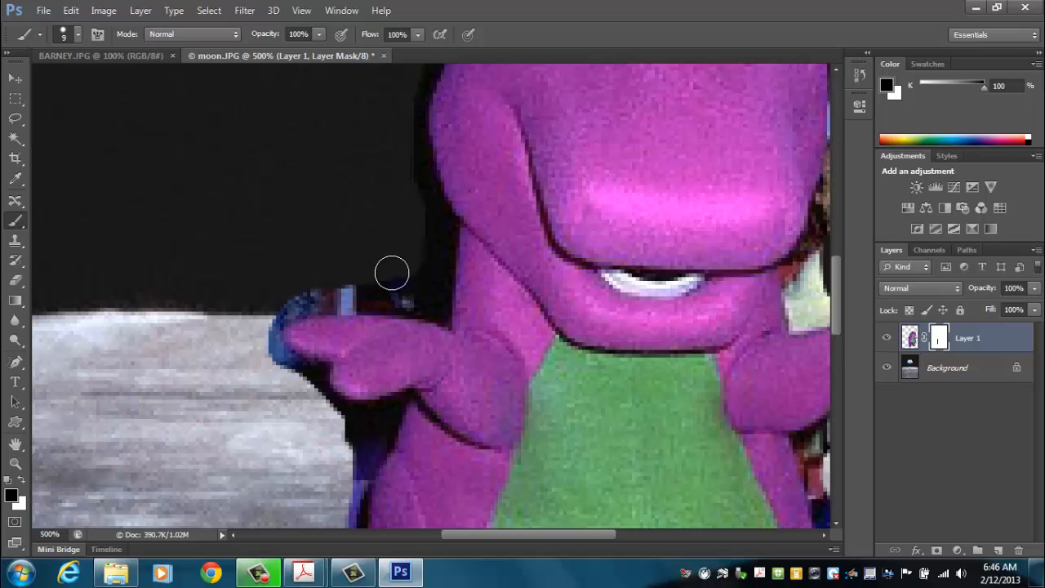
pyautogui.press(']')
pyautogui.press(']')
pyautogui.press(']')
pyautogui.press(']')
pyautogui.press(']')
pyautogui.press('[')
pyautogui.press('[')
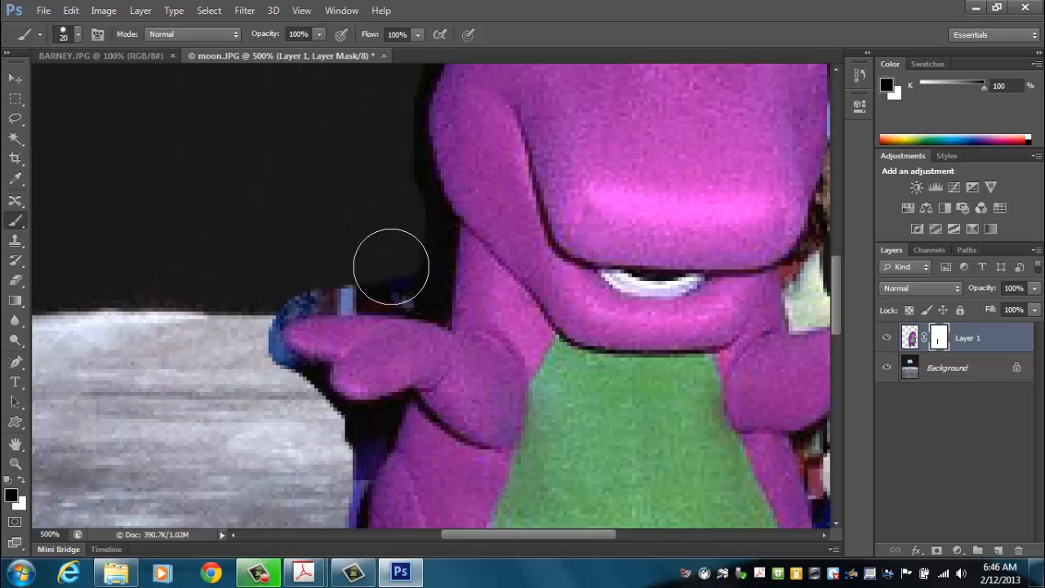
pyautogui.press('[')
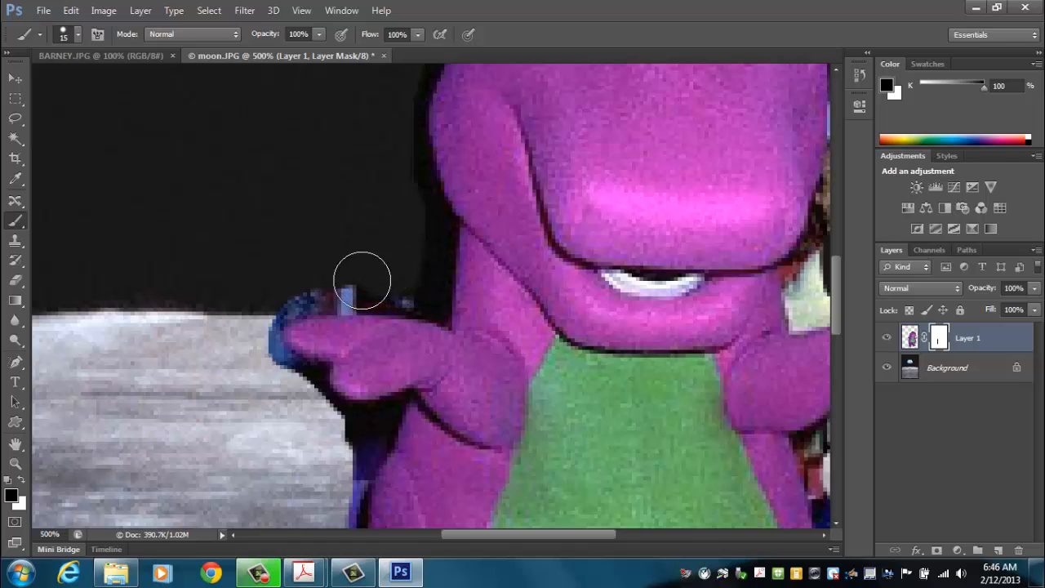
pyautogui.moveTo(361, 280)
pyautogui.mouseDown()
pyautogui.moveTo(272, 311)
pyautogui.moveTo(253, 345)
pyautogui.moveTo(257, 373)
pyautogui.moveTo(255, 353)
pyautogui.moveTo(286, 392)
pyautogui.moveTo(269, 368)
pyautogui.mouseUp()
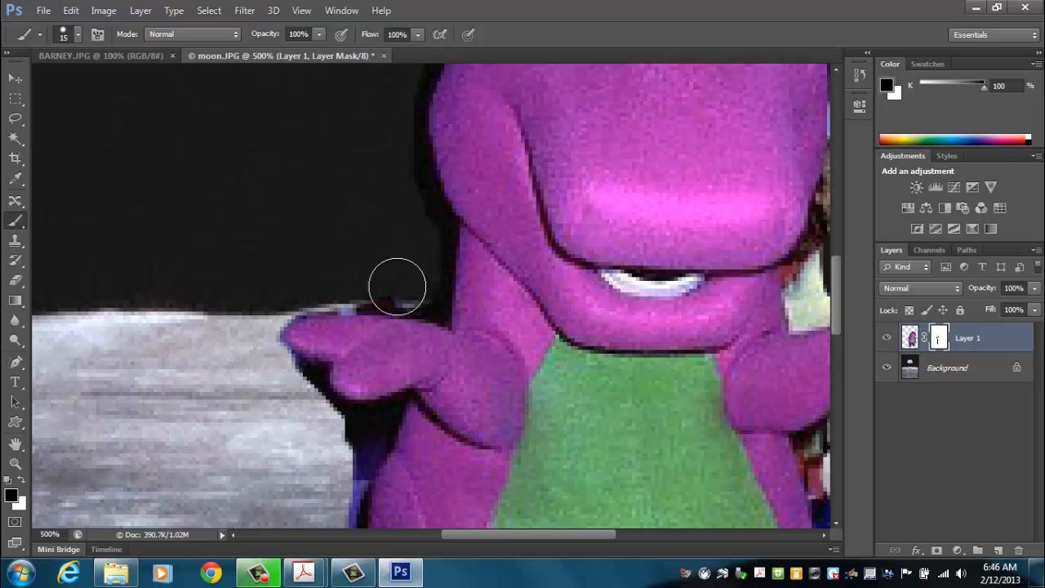
pyautogui.moveTo(397, 286)
pyautogui.mouseDown()
pyautogui.moveTo(317, 289)
pyautogui.moveTo(409, 286)
pyautogui.moveTo(425, 277)
pyautogui.moveTo(433, 247)
pyautogui.mouseUp()
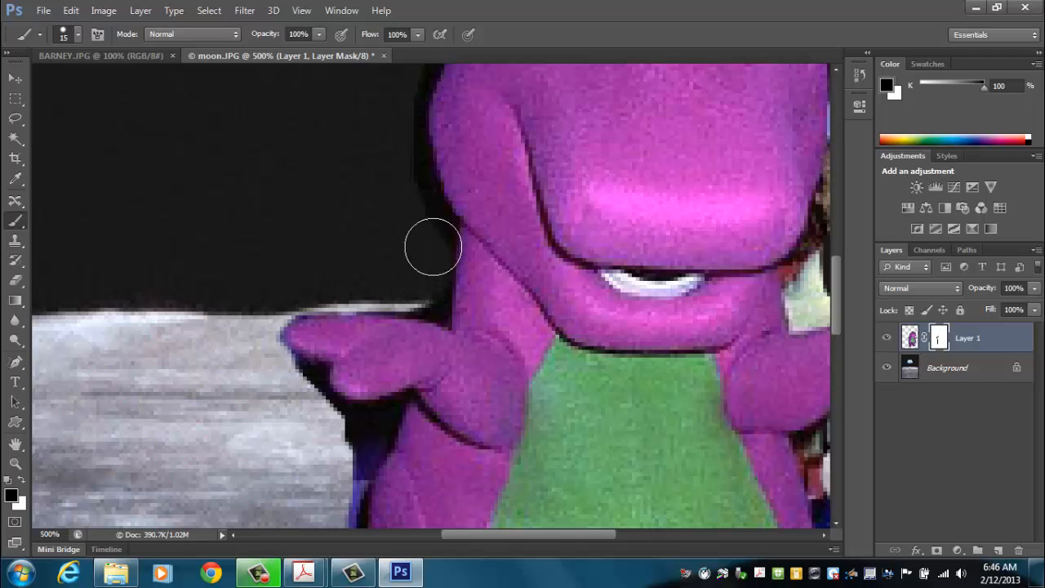
# Step: Reduce the brush size to 9 and mask out the dark corner where Barney's Earth-side arm meets his neck, finishing at size 7
pyautogui.press('[')
pyautogui.press('[')
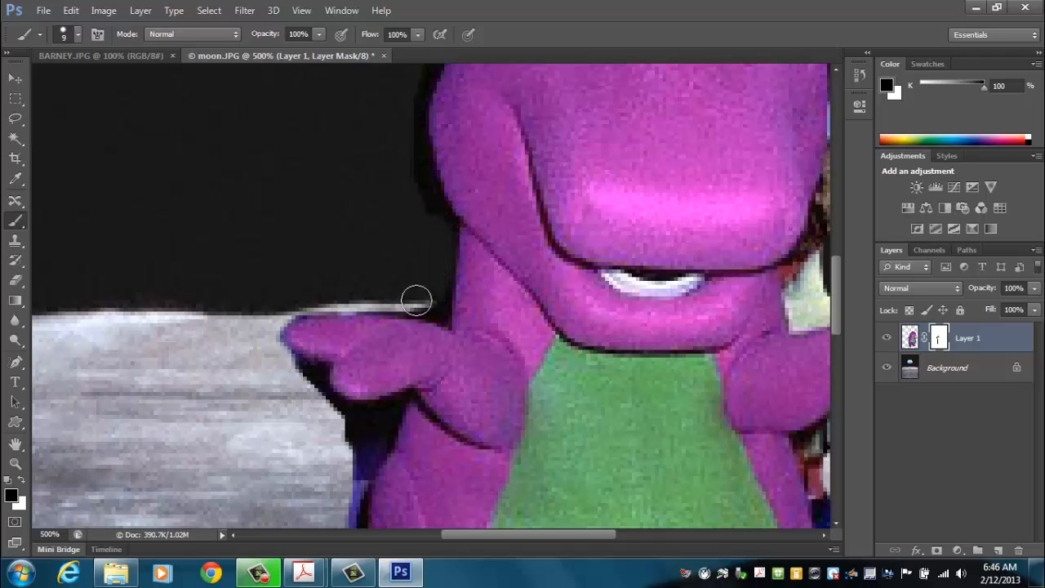
pyautogui.moveTo(416, 299)
pyautogui.mouseDown()
pyautogui.moveTo(406, 303)
pyautogui.moveTo(436, 305)
pyautogui.moveTo(438, 289)
pyautogui.mouseUp()
pyautogui.press('[')
pyautogui.press('[')
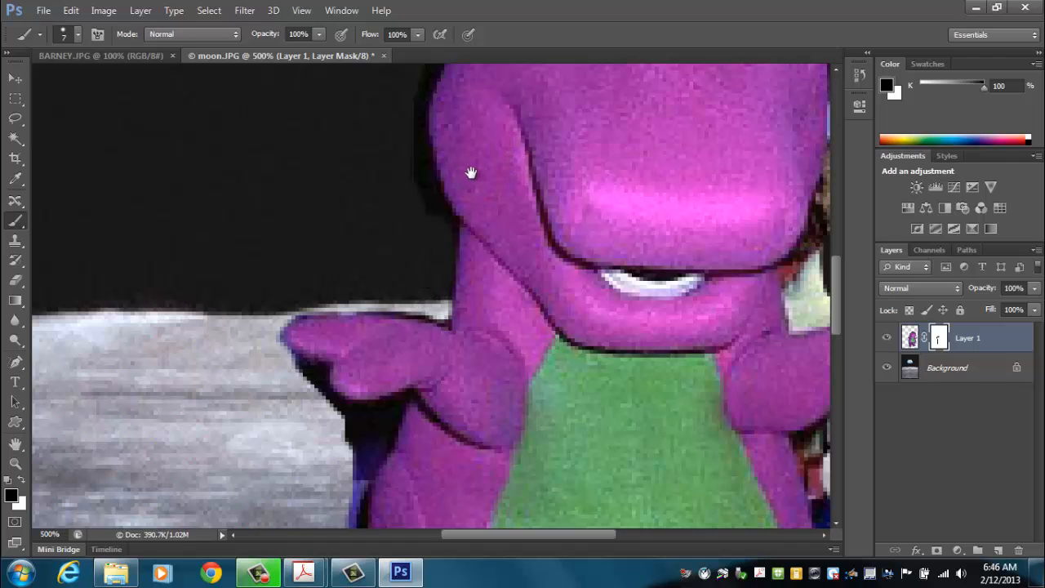
# Step: Enlarge the brush to 10 and mask out the black outline around Barney's head, from the Earth-side cheek over the top
pyautogui.moveTo(476, 168)
pyautogui.mouseDown()
pyautogui.moveTo(485, 159)
pyautogui.moveTo(367, 359)
pyautogui.moveTo(350, 365)
pyautogui.mouseUp()
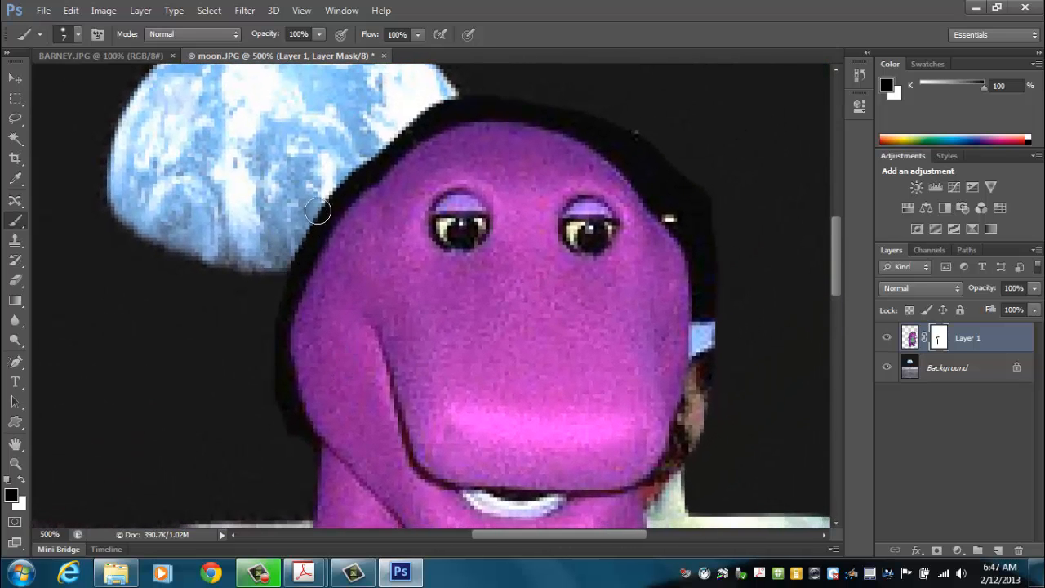
pyautogui.moveTo(317, 225); pyautogui.dragTo(322, 221)
pyautogui.press(']')
pyautogui.press(']')
pyautogui.press(']')
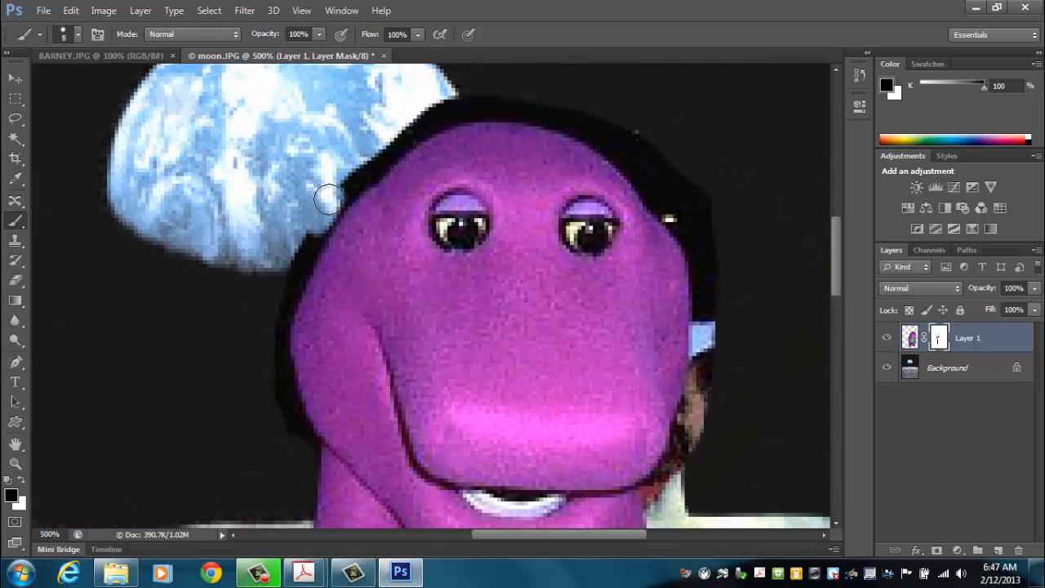
pyautogui.moveTo(343, 183)
pyautogui.mouseDown()
pyautogui.moveTo(283, 300)
pyautogui.moveTo(278, 381)
pyautogui.moveTo(303, 450)
pyautogui.mouseUp()
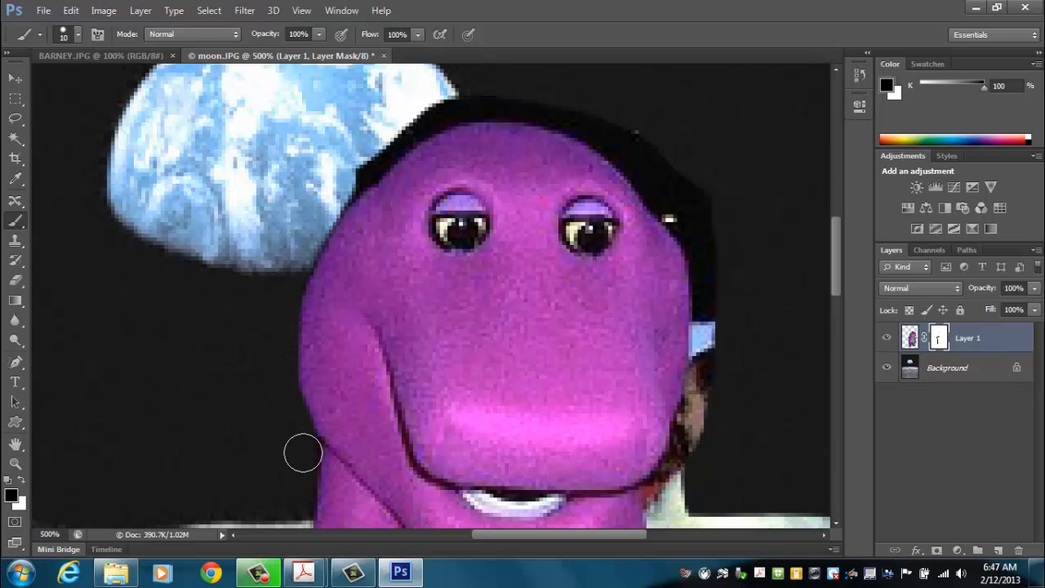
pyautogui.moveTo(323, 204)
pyautogui.mouseDown()
pyautogui.moveTo(419, 122)
pyautogui.moveTo(520, 97)
pyautogui.moveTo(406, 125)
pyautogui.moveTo(464, 107)
pyautogui.moveTo(580, 136)
pyautogui.moveTo(547, 100)
pyautogui.moveTo(527, 106)
pyautogui.moveTo(568, 111)
pyautogui.moveTo(539, 110)
pyautogui.moveTo(575, 116)
pyautogui.moveTo(630, 149)
pyautogui.moveTo(639, 138)
pyautogui.moveTo(679, 176)
pyautogui.moveTo(640, 144)
pyautogui.moveTo(672, 176)
pyautogui.moveTo(653, 153)
pyautogui.moveTo(637, 155)
pyautogui.moveTo(694, 239)
pyautogui.moveTo(713, 310)
pyautogui.moveTo(709, 212)
pyautogui.moveTo(692, 176)
pyautogui.moveTo(702, 221)
pyautogui.mouseUp()
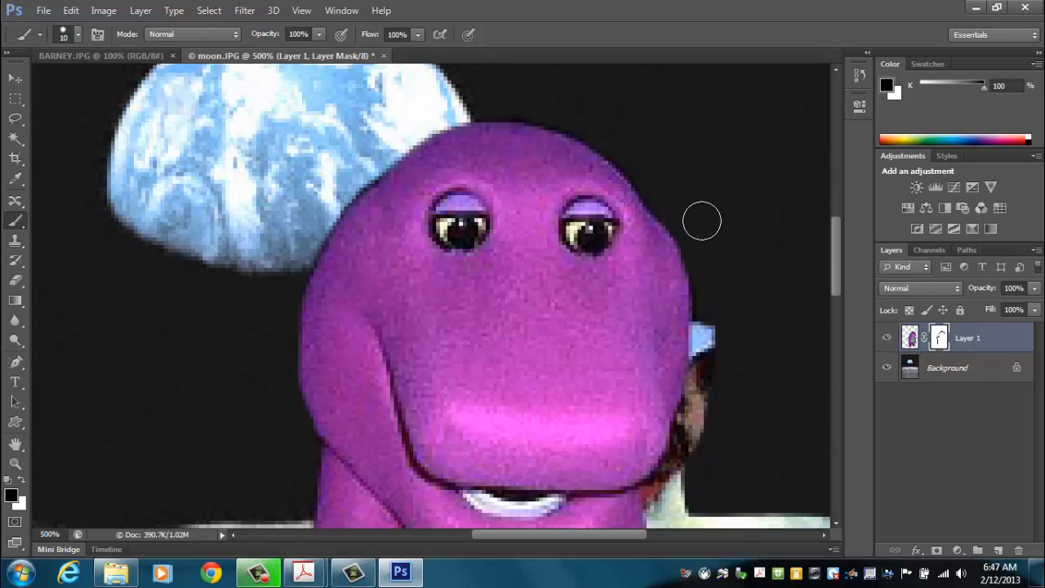
# Step: Mask away the leftover people beside Barney's far cheek and the pale background above his arm opposite the Earth
pyautogui.press('space')
pyautogui.moveTo(750, 290); pyautogui.dragTo(522, 138)
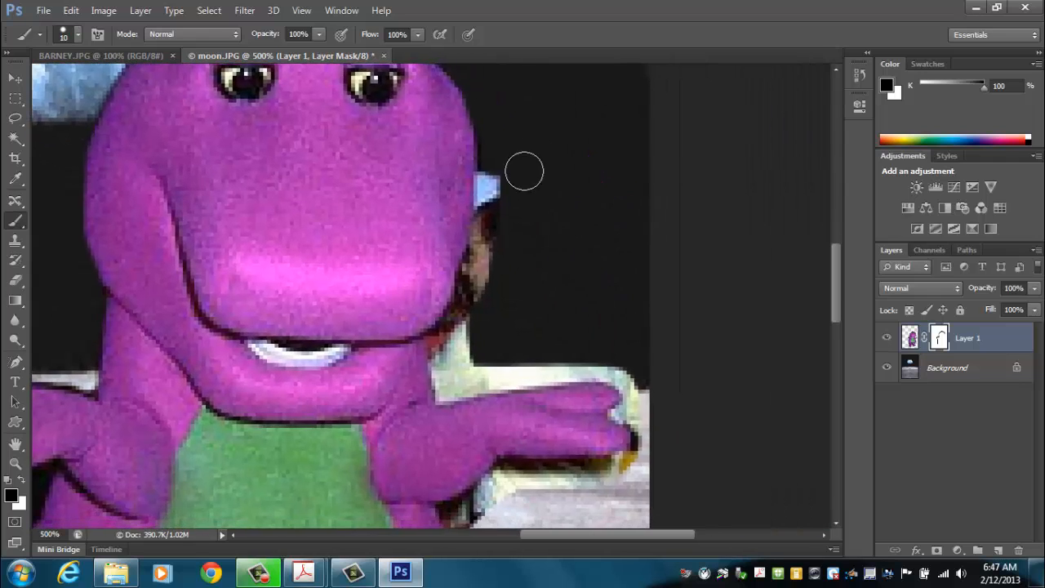
pyautogui.moveTo(492, 178)
pyautogui.mouseDown()
pyautogui.moveTo(482, 274)
pyautogui.moveTo(446, 341)
pyautogui.moveTo(457, 384)
pyautogui.mouseUp()
pyautogui.moveTo(490, 376)
pyautogui.mouseDown()
pyautogui.moveTo(485, 346)
pyautogui.moveTo(527, 324)
pyautogui.moveTo(527, 366)
pyautogui.moveTo(490, 374)
pyautogui.moveTo(616, 365)
pyautogui.moveTo(641, 381)
pyautogui.moveTo(632, 414)
pyautogui.mouseUp()
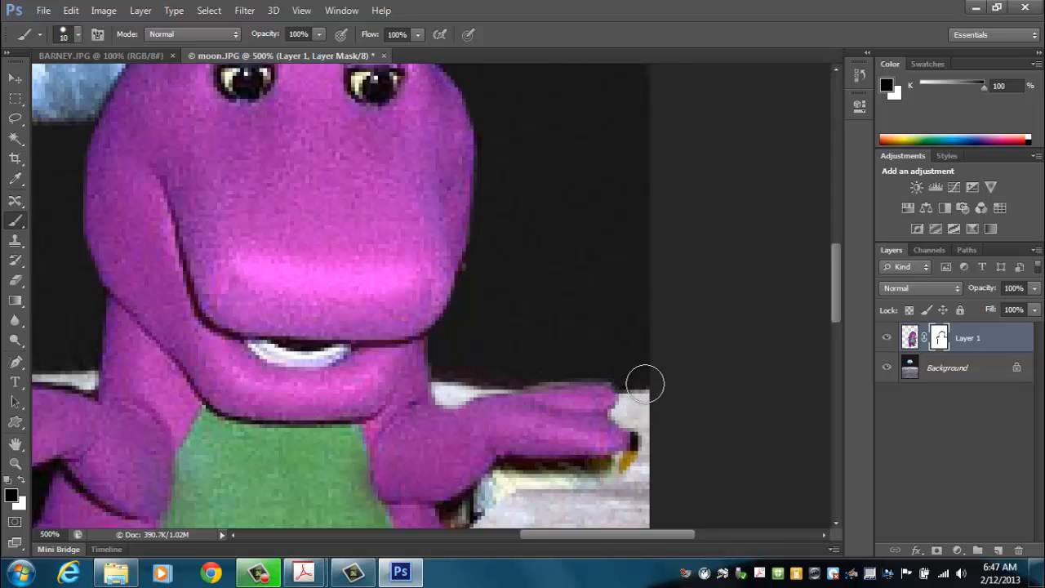
# Step: Mask out the background below Barney's arm opposite the Earth and down his hip and outer leg to the foot
pyautogui.moveTo(590, 323); pyautogui.dragTo(460, 183)
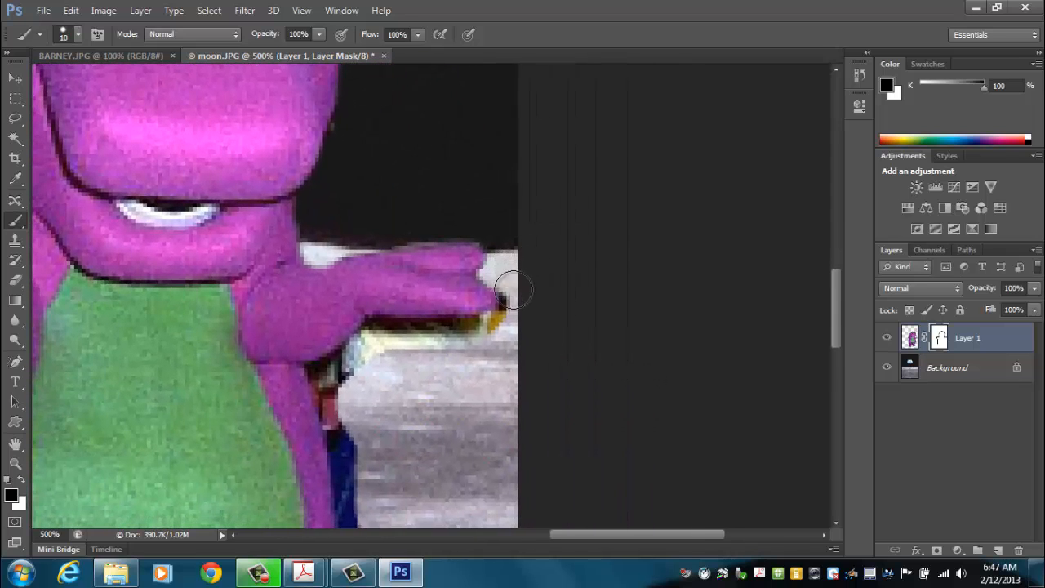
pyautogui.moveTo(502, 325)
pyautogui.mouseDown()
pyautogui.moveTo(383, 333)
pyautogui.moveTo(325, 379)
pyautogui.moveTo(359, 526)
pyautogui.mouseUp()
pyautogui.moveTo(431, 447); pyautogui.dragTo(471, 196)
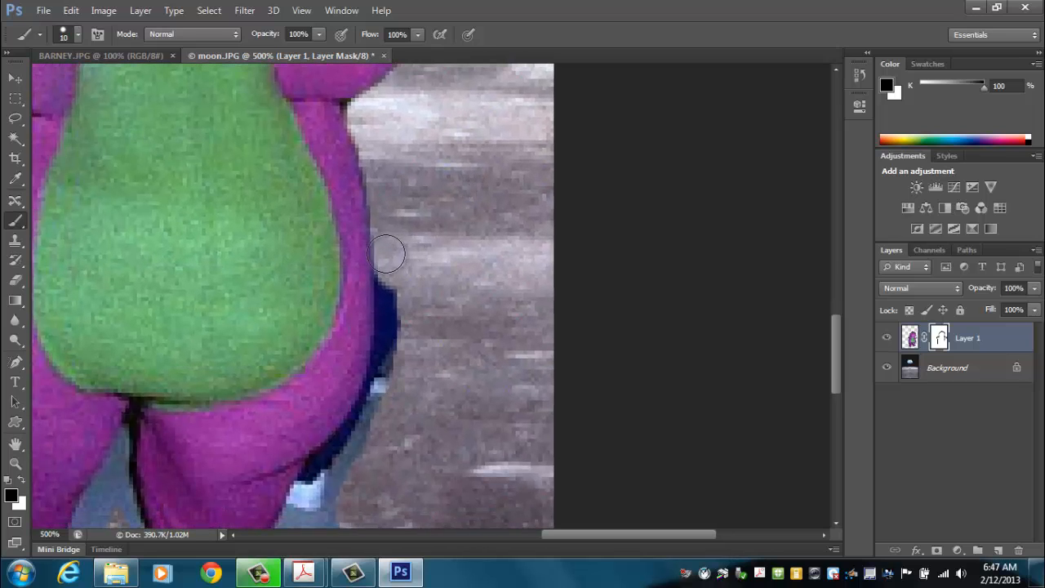
pyautogui.moveTo(387, 281)
pyautogui.mouseDown()
pyautogui.moveTo(390, 343)
pyautogui.moveTo(356, 450)
pyautogui.mouseUp()
pyautogui.moveTo(400, 385); pyautogui.dragTo(556, 242)
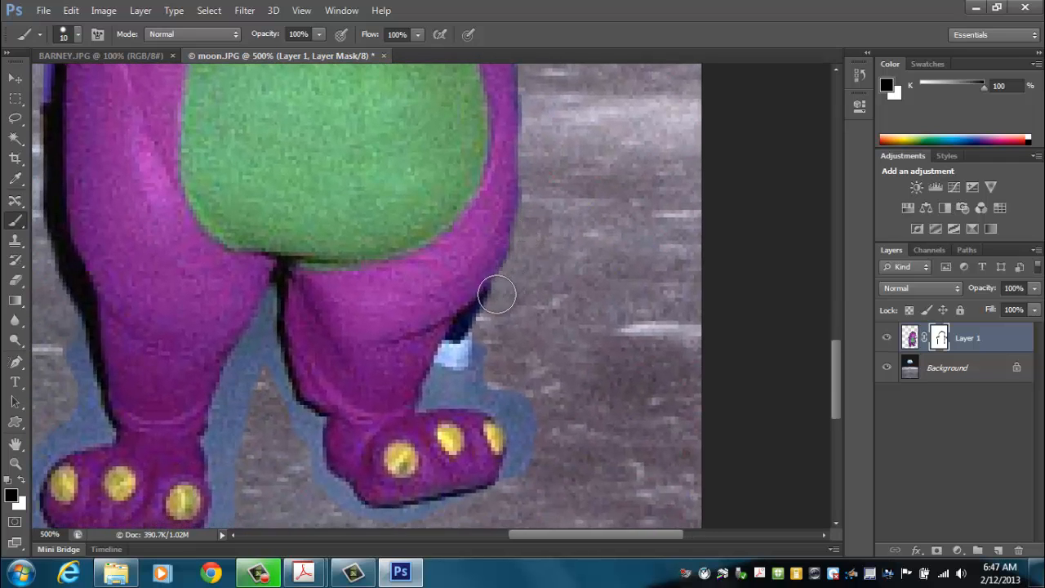
pyautogui.moveTo(475, 325)
pyautogui.mouseDown()
pyautogui.moveTo(433, 396)
pyautogui.moveTo(481, 394)
pyautogui.moveTo(516, 414)
pyautogui.moveTo(526, 458)
pyautogui.moveTo(516, 490)
pyautogui.moveTo(510, 337)
pyautogui.mouseUp()
# Step: Mask away the blue fringe between Barney's legs, around both feet and up the Earth-side ankle
pyautogui.moveTo(571, 351); pyautogui.dragTo(670, 217)
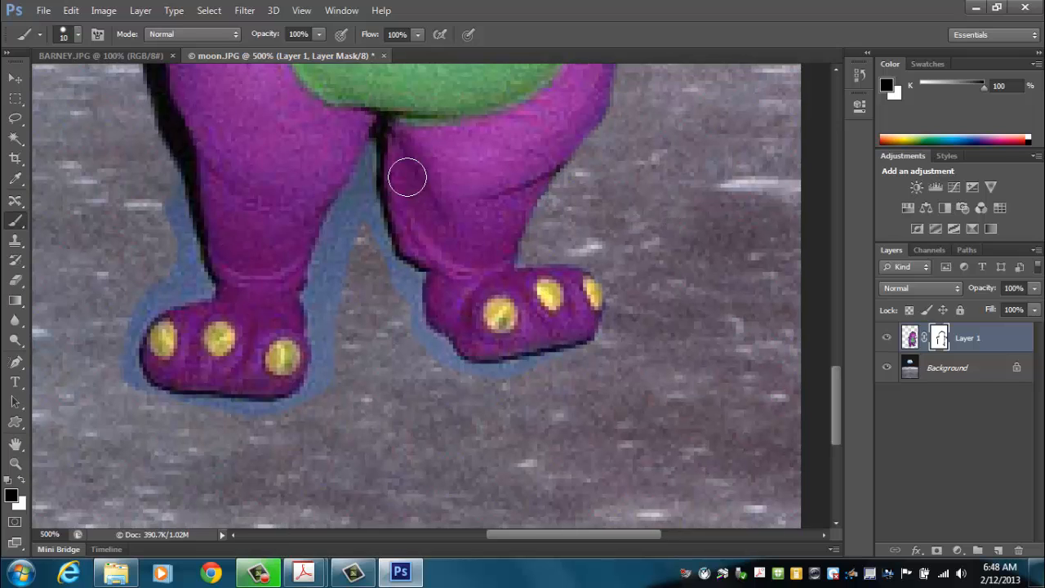
pyautogui.moveTo(375, 144)
pyautogui.mouseDown()
pyautogui.moveTo(318, 287)
pyautogui.moveTo(328, 370)
pyautogui.moveTo(312, 408)
pyautogui.moveTo(352, 268)
pyautogui.moveTo(350, 221)
pyautogui.moveTo(327, 305)
pyautogui.moveTo(366, 167)
pyautogui.moveTo(369, 222)
pyautogui.moveTo(410, 280)
pyautogui.moveTo(420, 344)
pyautogui.moveTo(481, 379)
pyautogui.moveTo(612, 354)
pyautogui.mouseUp()
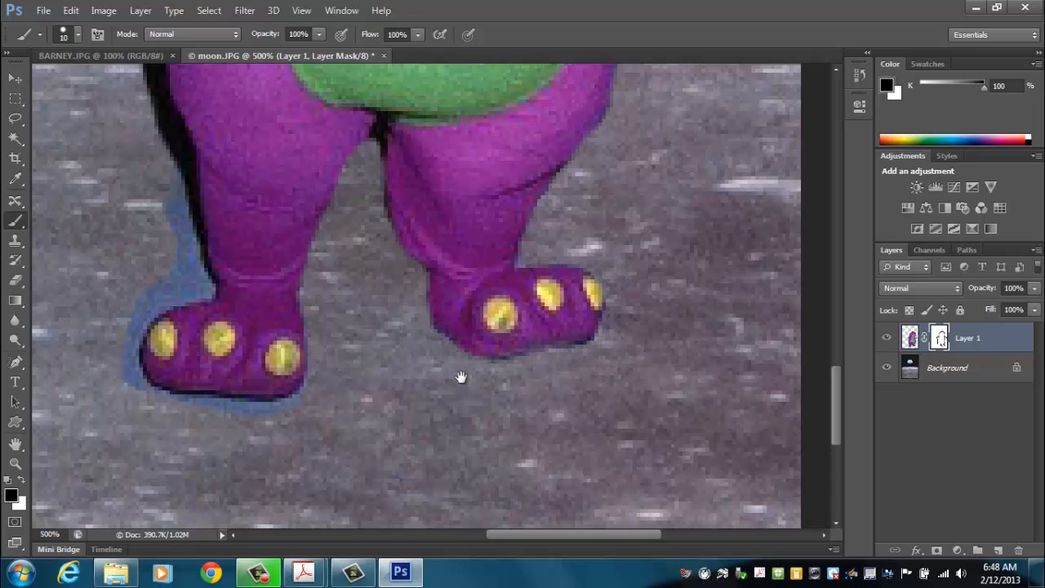
pyautogui.moveTo(390, 410); pyautogui.dragTo(601, 337)
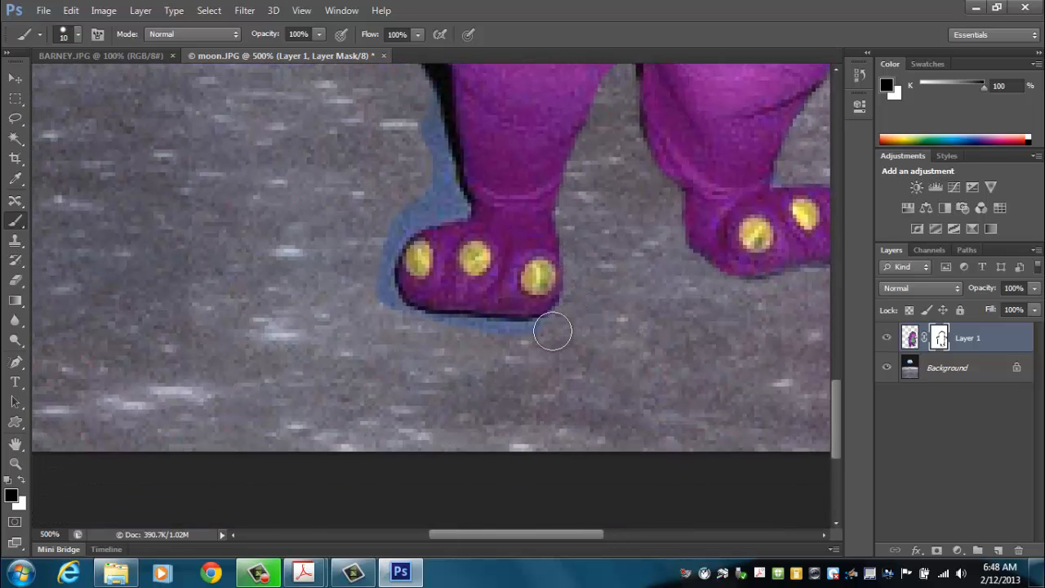
pyautogui.moveTo(511, 336)
pyautogui.mouseDown()
pyautogui.moveTo(422, 334)
pyautogui.moveTo(389, 313)
pyautogui.moveTo(381, 250)
pyautogui.moveTo(394, 223)
pyautogui.moveTo(450, 205)
pyautogui.moveTo(430, 111)
pyautogui.moveTo(434, 162)
pyautogui.mouseUp()
# Step: Mask out the black and purple remnants along Barney's Earth-side leg and torso up to the underarm
pyautogui.scroll(5, 367, 327)
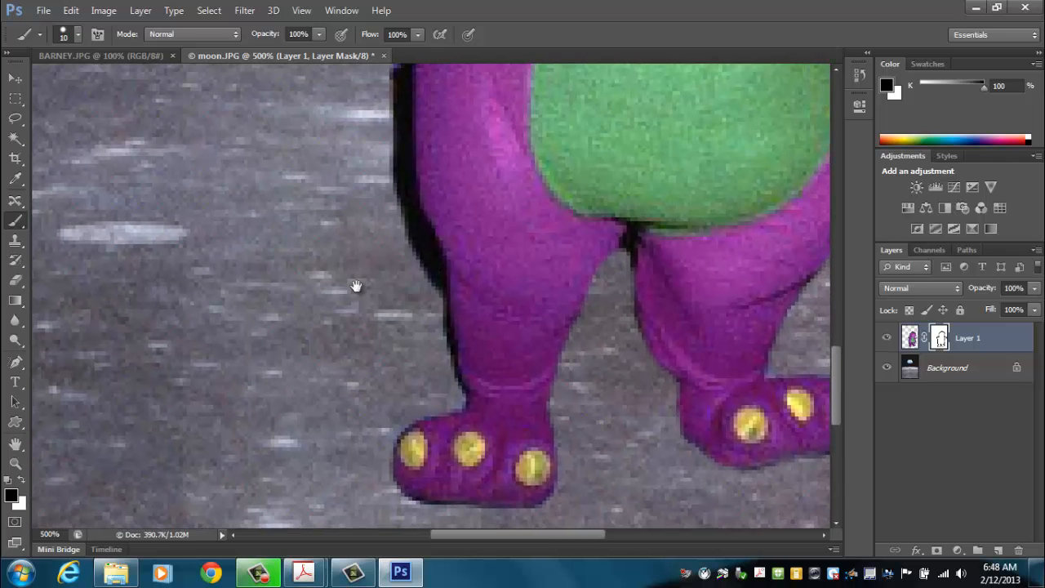
pyautogui.moveTo(385, 110)
pyautogui.mouseDown()
pyautogui.moveTo(430, 268)
pyautogui.moveTo(444, 400)
pyautogui.mouseUp()
pyautogui.moveTo(354, 228); pyautogui.dragTo(351, 447)
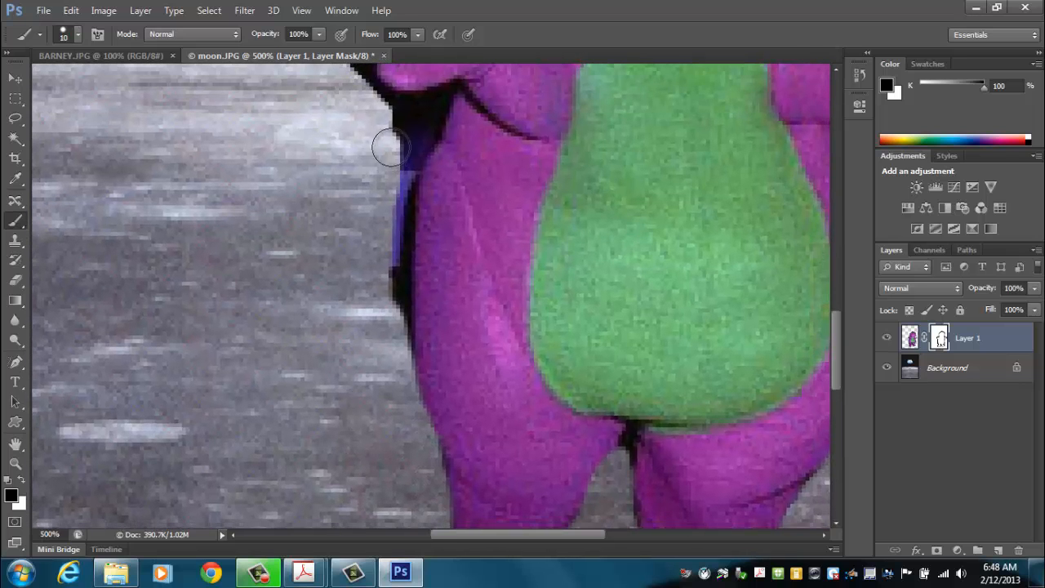
pyautogui.moveTo(367, 105)
pyautogui.mouseDown()
pyautogui.moveTo(428, 114)
pyautogui.moveTo(394, 193)
pyautogui.moveTo(396, 378)
pyautogui.mouseUp()
pyautogui.click(400, 137)
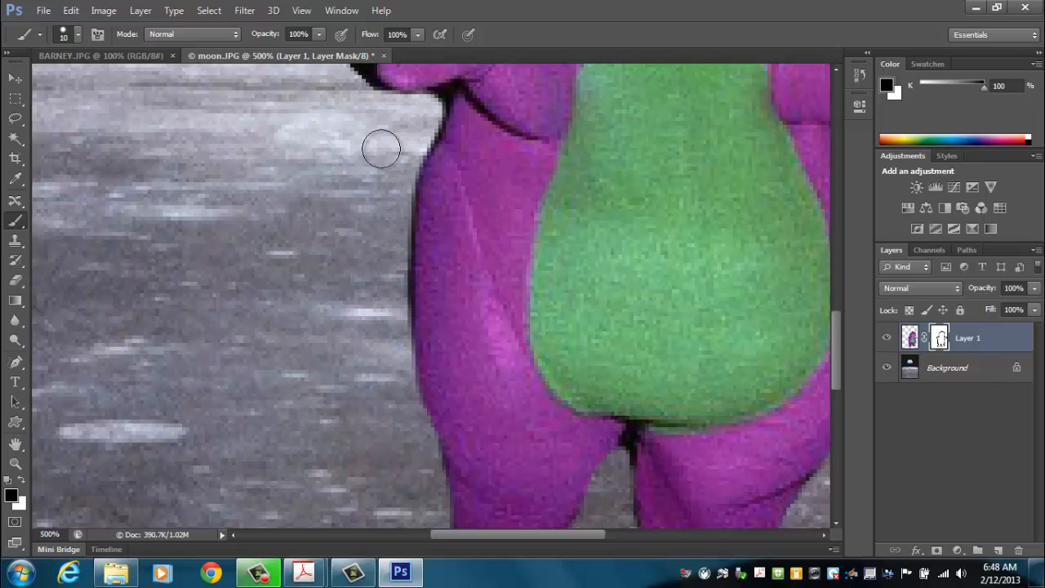
# Step: Reduce the brush size to 5 and mask the dark edges under and above Barney's Earth-side hand and arm
pyautogui.moveTo(374, 218); pyautogui.dragTo(367, 303)
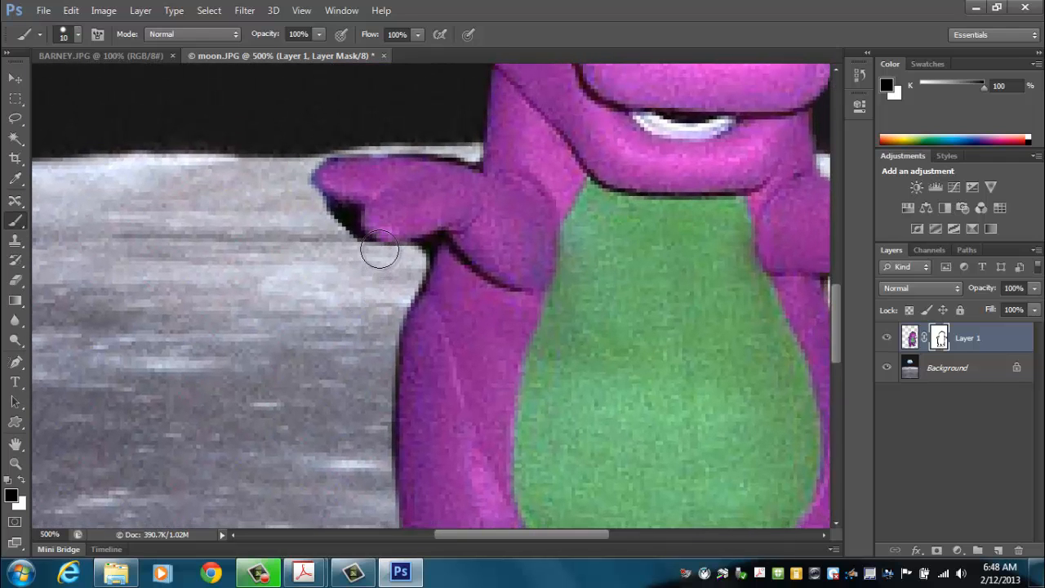
pyautogui.press('[')
pyautogui.press('[')
pyautogui.press('[')
pyautogui.press('[')
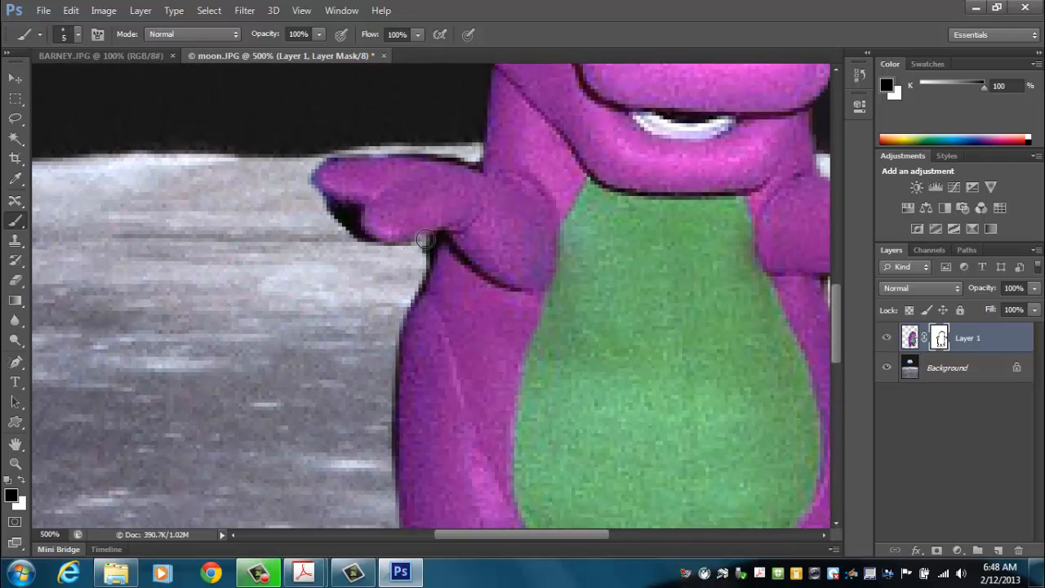
pyautogui.moveTo(436, 236); pyautogui.dragTo(418, 267)
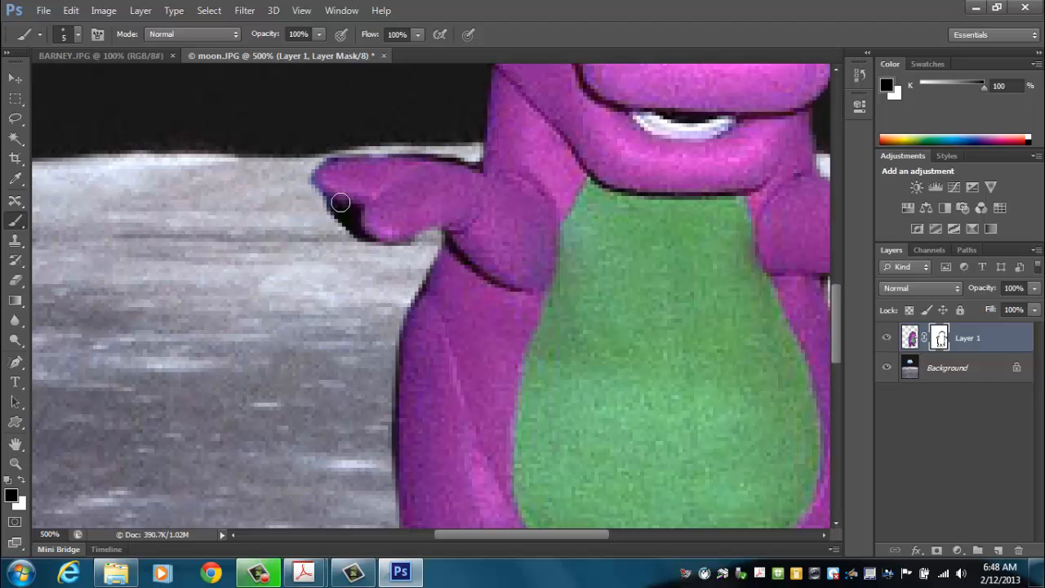
pyautogui.moveTo(323, 202)
pyautogui.mouseDown()
pyautogui.moveTo(352, 213)
pyautogui.moveTo(379, 249)
pyautogui.moveTo(317, 282)
pyautogui.moveTo(310, 259)
pyautogui.mouseUp()
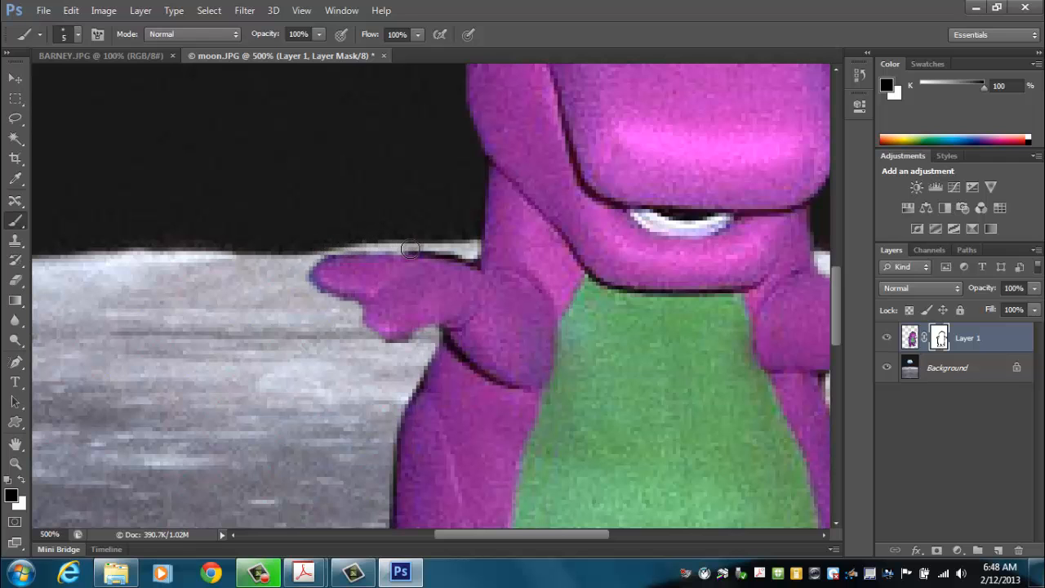
pyautogui.moveTo(448, 254); pyautogui.dragTo(471, 258)
pyautogui.moveTo(411, 195); pyautogui.dragTo(303, 305)
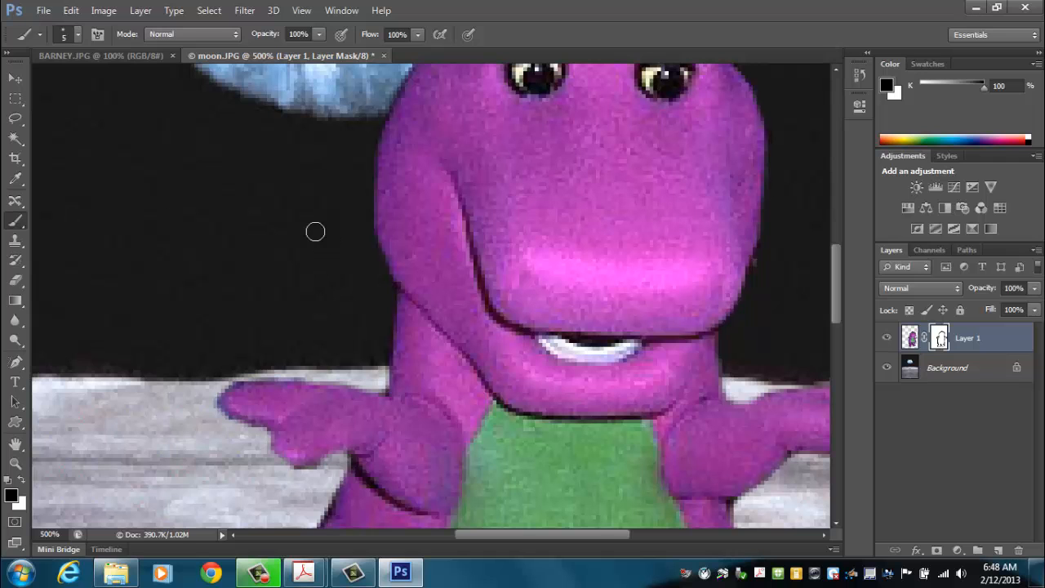
# Step: Begin saving the composite as a new file and choose the H: network drive as the destination
pyautogui.hotkey('ctrl', '-')
pyautogui.hotkey('ctrl', '-')
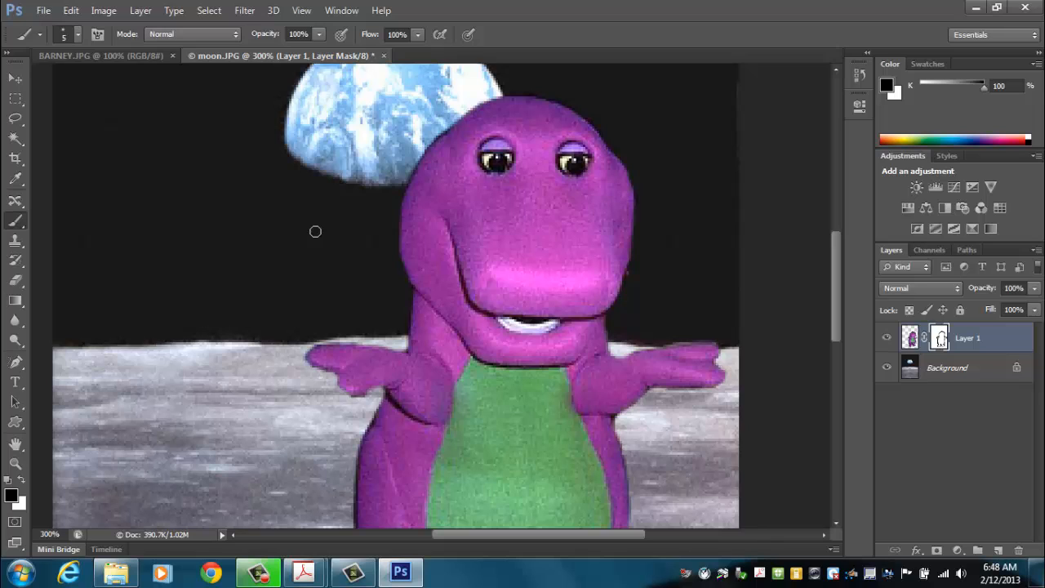
pyautogui.press('ctrl')
pyautogui.hotkey('ctrl', '0')
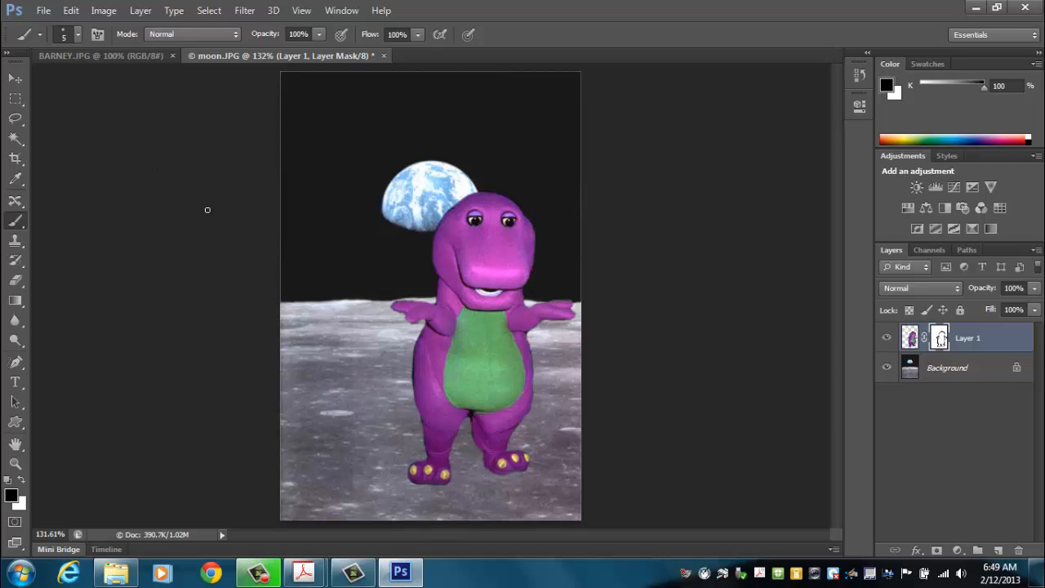
pyautogui.click(42, 12)
pyautogui.click(90, 192)
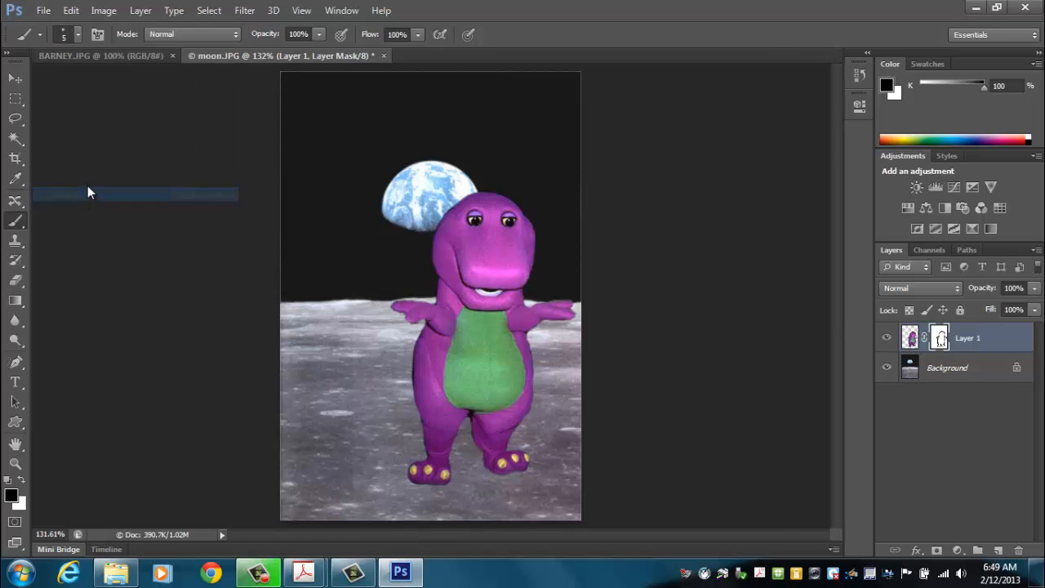
pyautogui.click(380, 263)
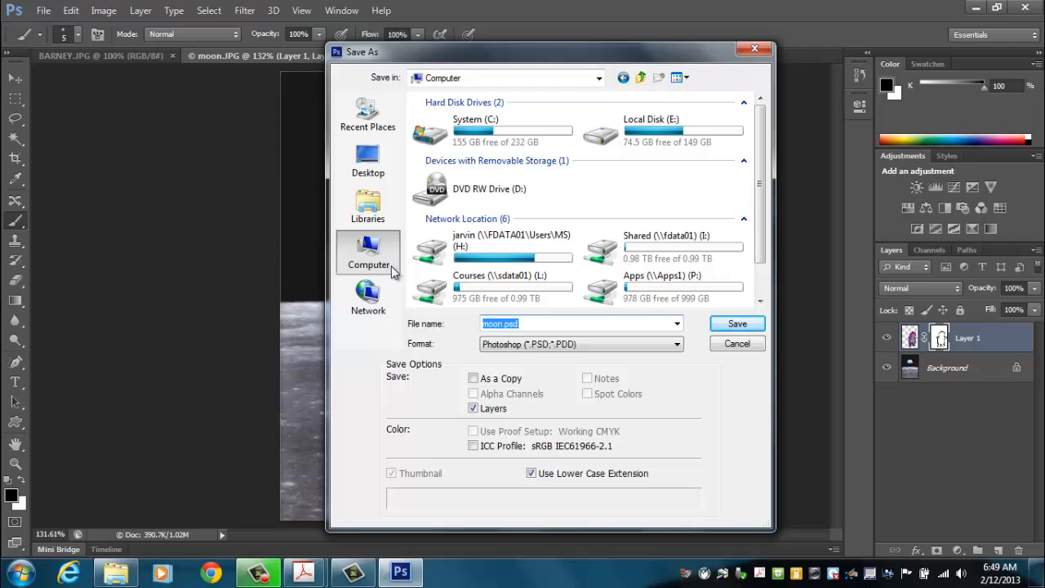
pyautogui.doubleClick(484, 256)
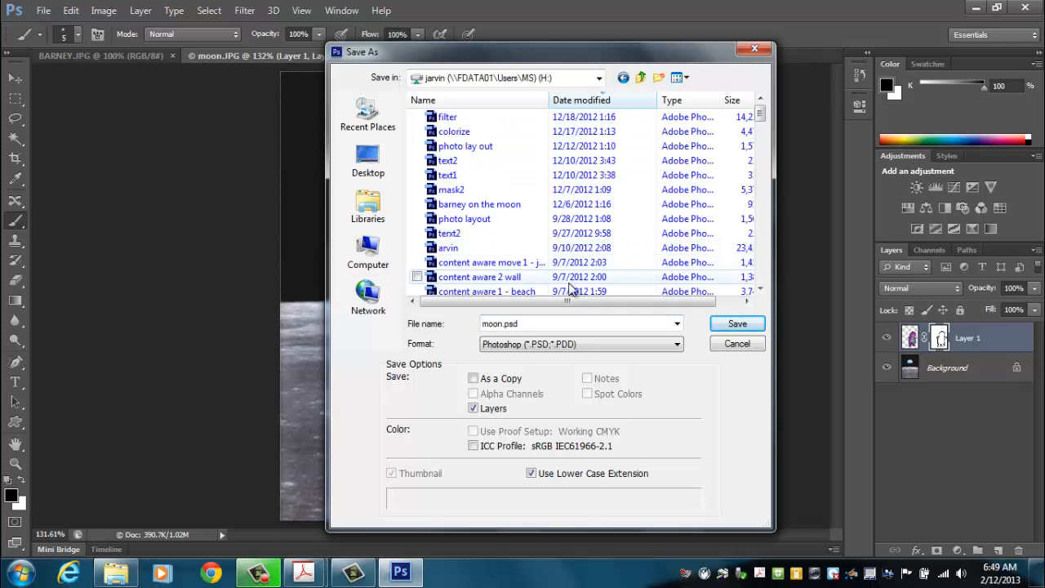
# Step: Save the file as "barney on the moon" in Photoshop format, replacing the existing file and keeping Maximize Compatibility on
pyautogui.doubleClick(538, 324)
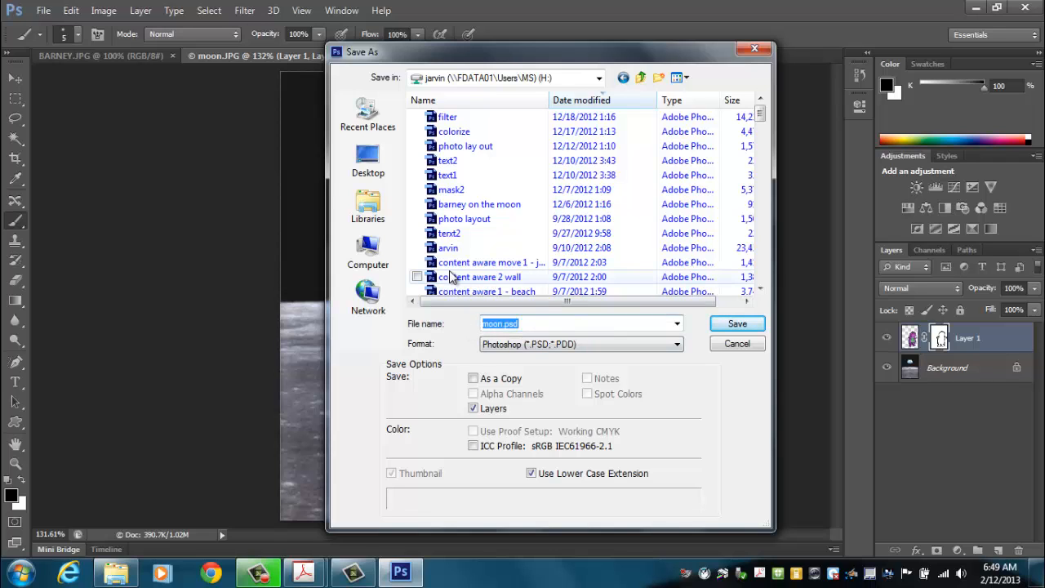
pyautogui.write('barney on the')
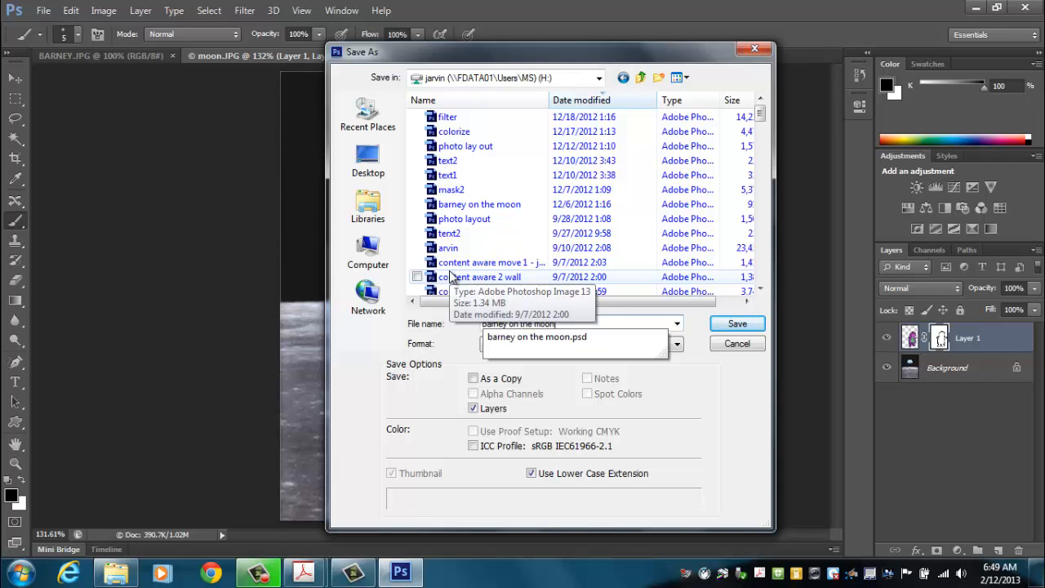
pyautogui.click(737, 324)
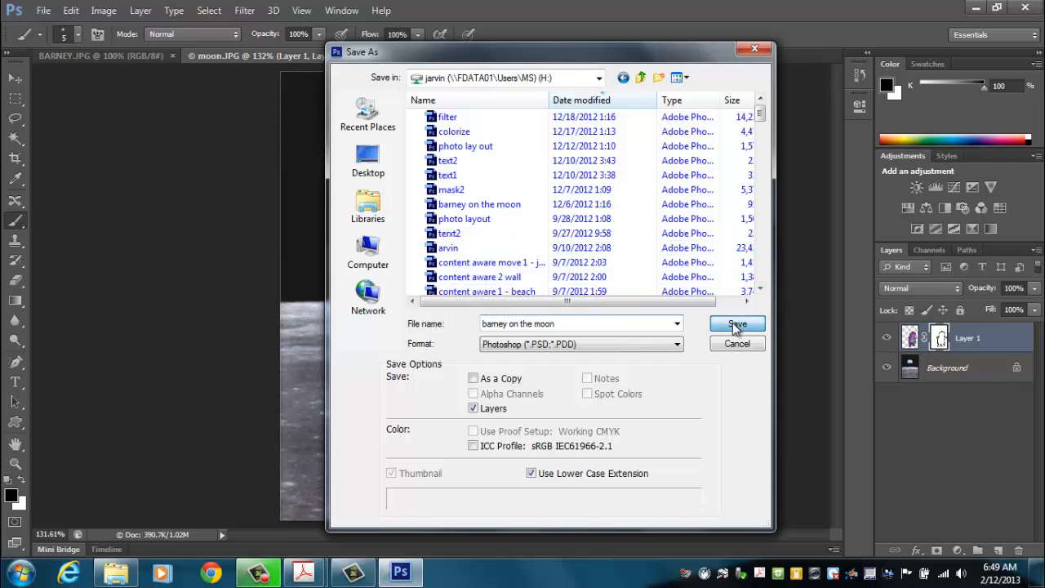
pyautogui.click(493, 226)
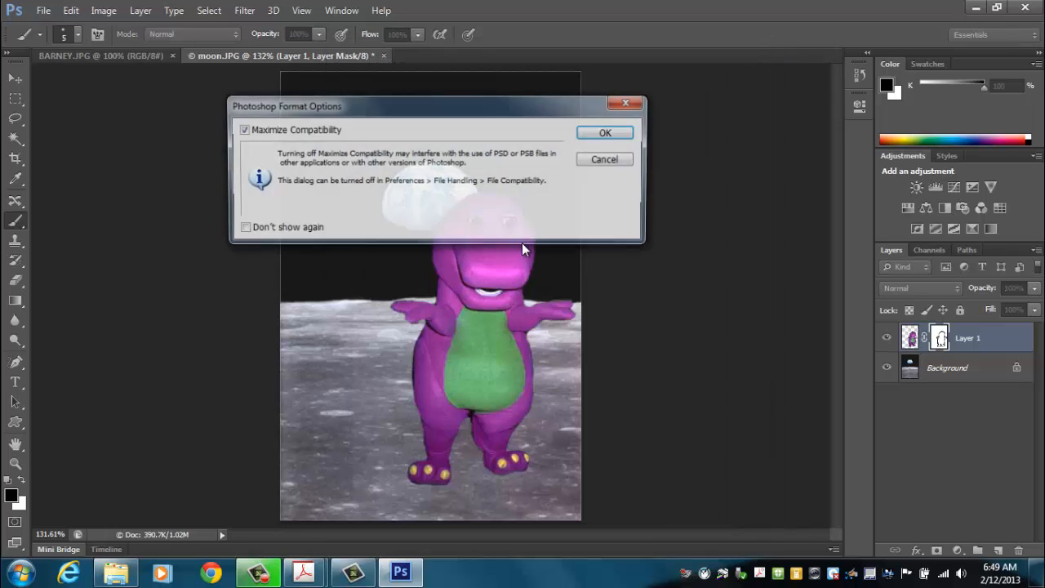
pyautogui.moveTo(449, 111); pyautogui.dragTo(438, 200)
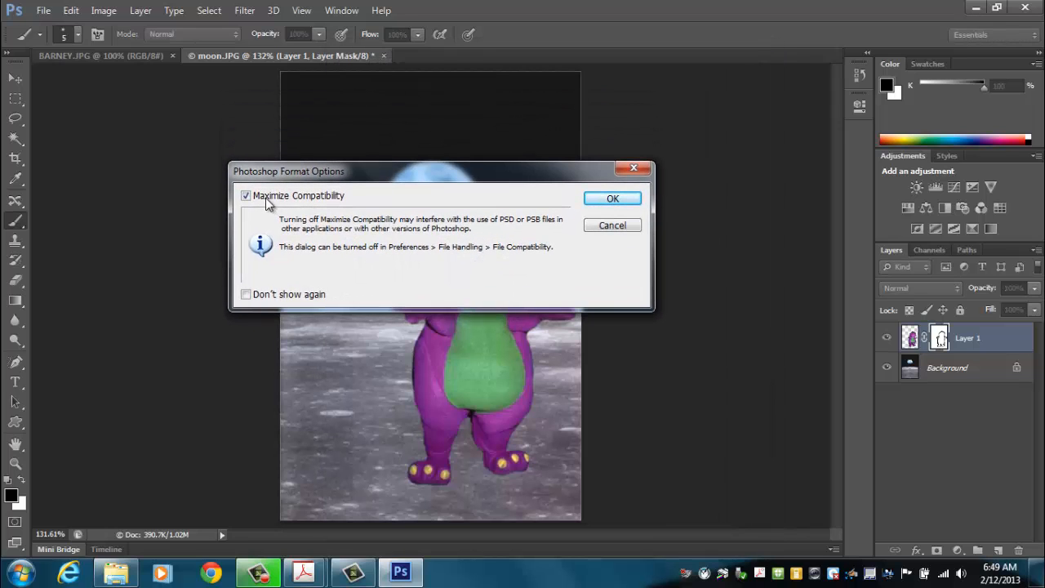
pyautogui.click(613, 201)
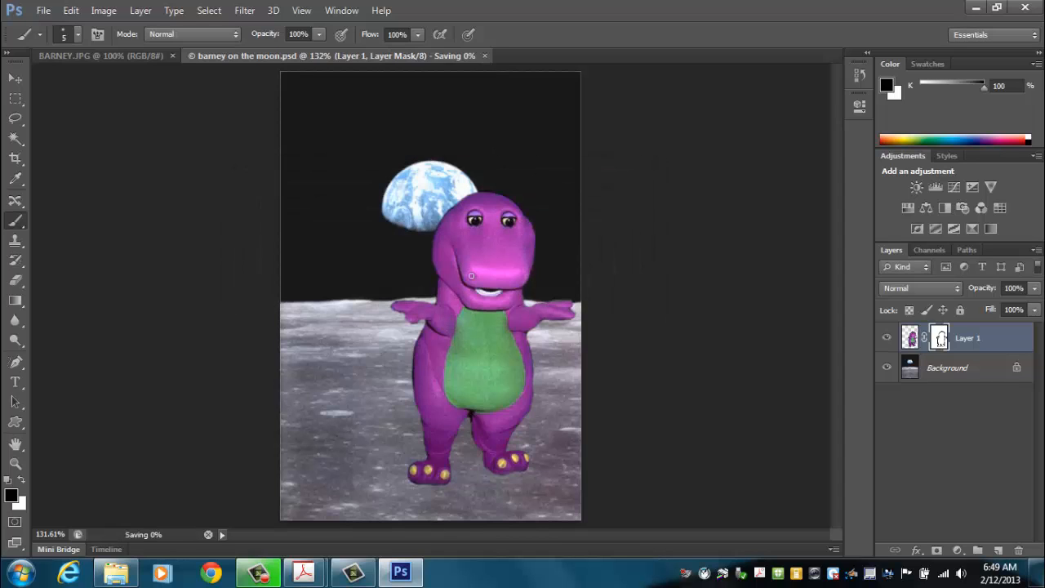